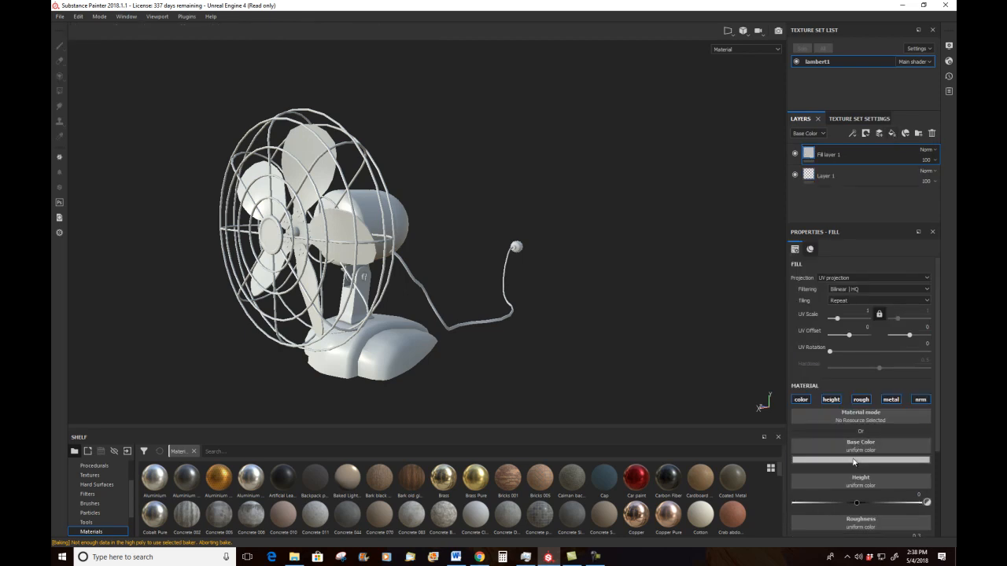
Step: Set the base color of Fill layer 1 to a dark red, about RGB 0.324, 0.020, 0.020
left_click(852, 460)
left_click_drag(863, 392, 877, 390)
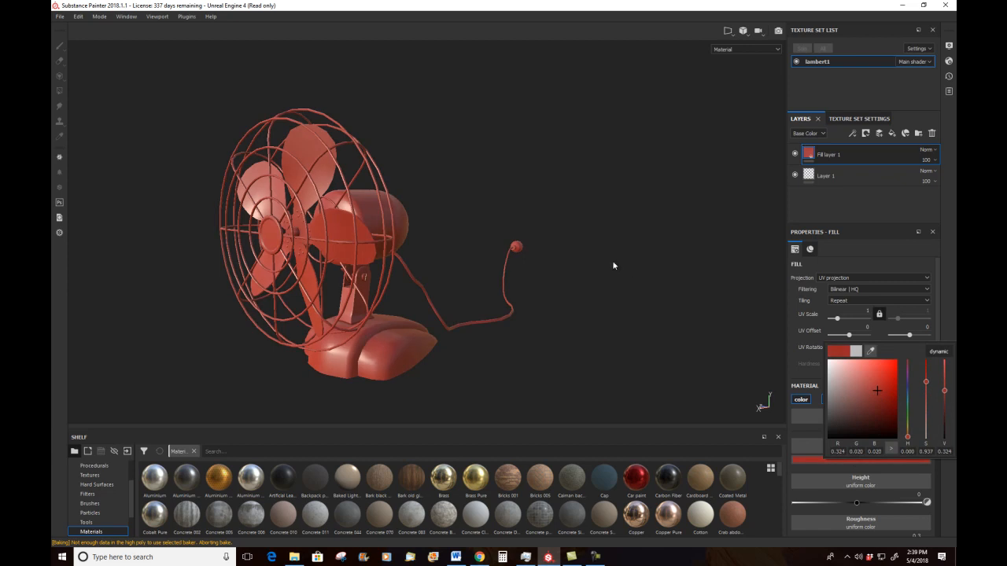
left_click(503, 210)
left_click_drag(486, 214, 423, 208, "alt")
right_click_drag(336, 176, 379, 224, "alt")
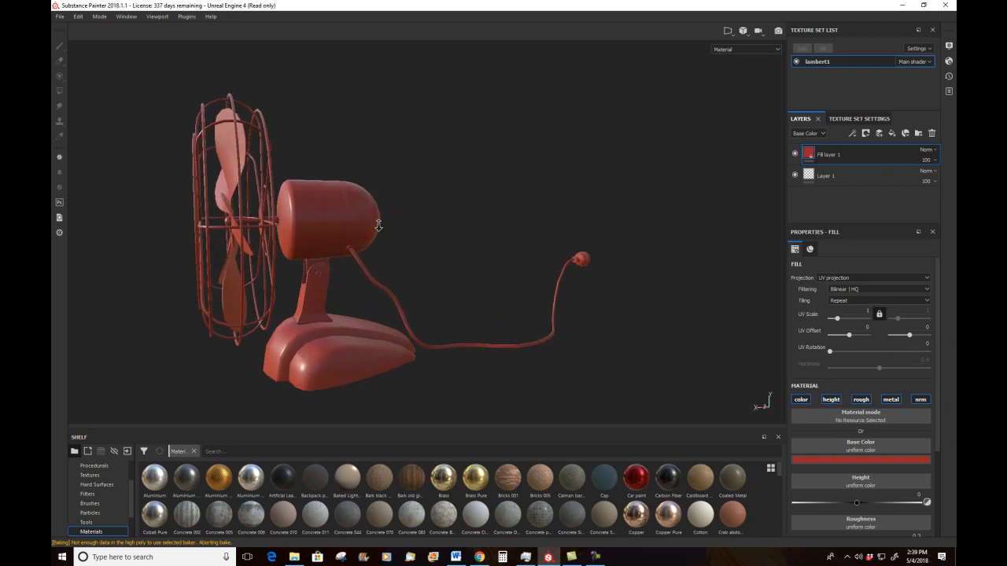
Step: Search the base color resources for grunge and apply the Grunge 010 texture as Fill layer 1's base color
left_click(834, 448)
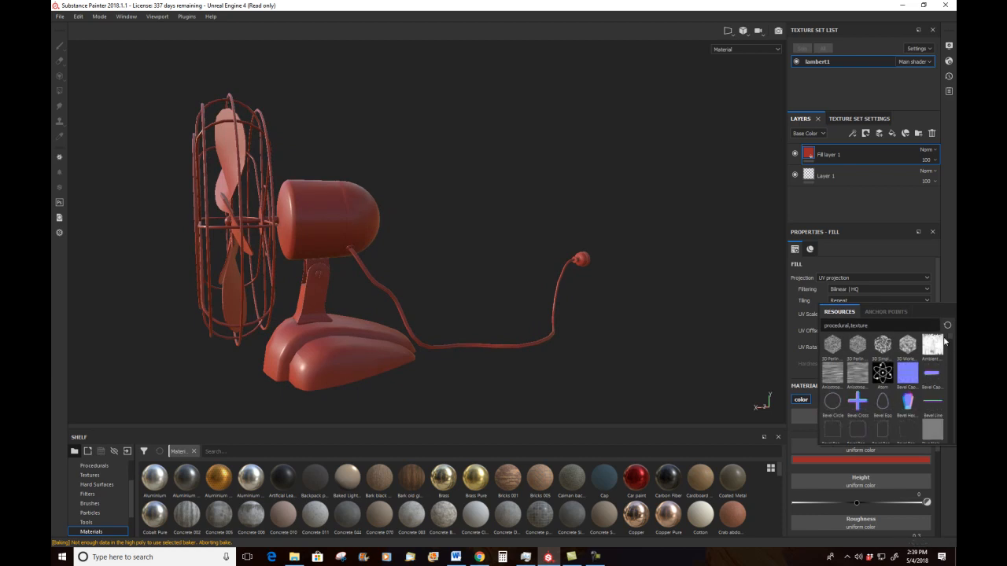
left_click_drag(888, 323, 787, 324)
type("grunge")
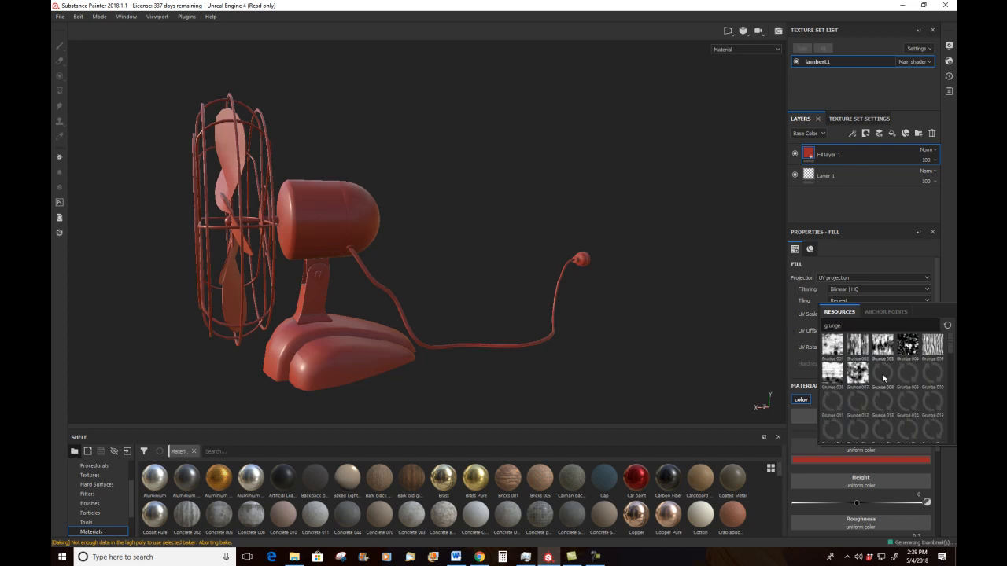
mouse_move(858, 371)
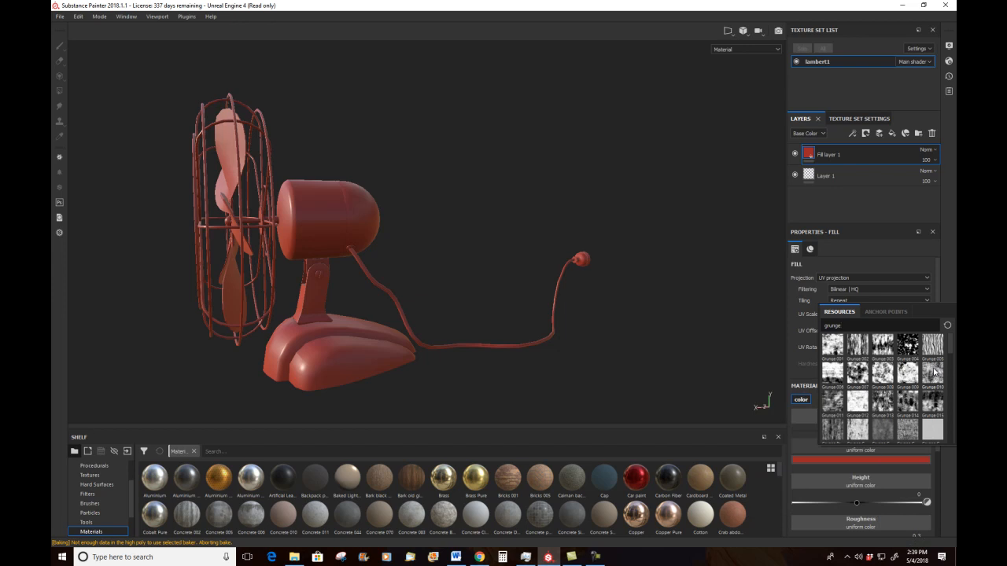
mouse_move(933, 372)
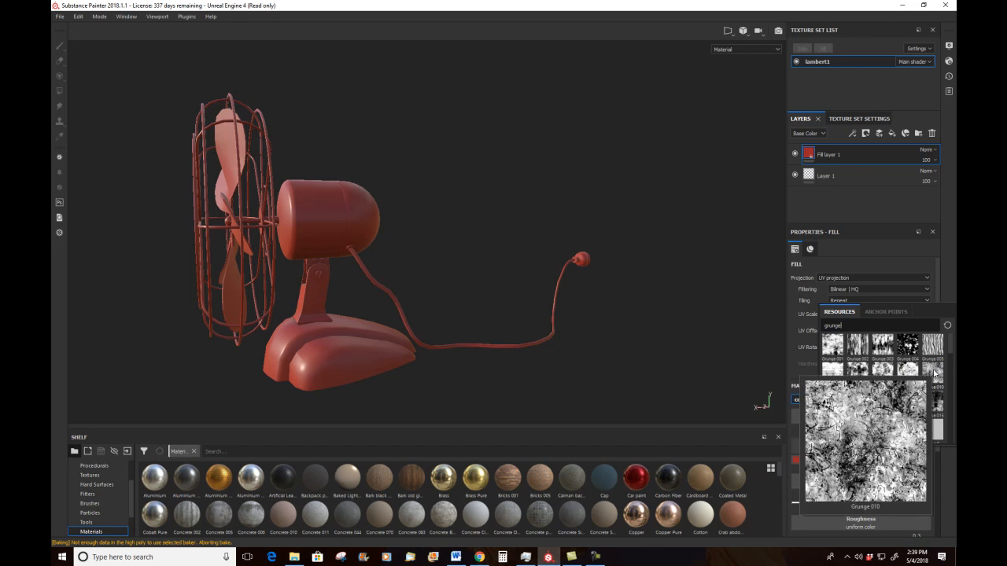
left_click(933, 368)
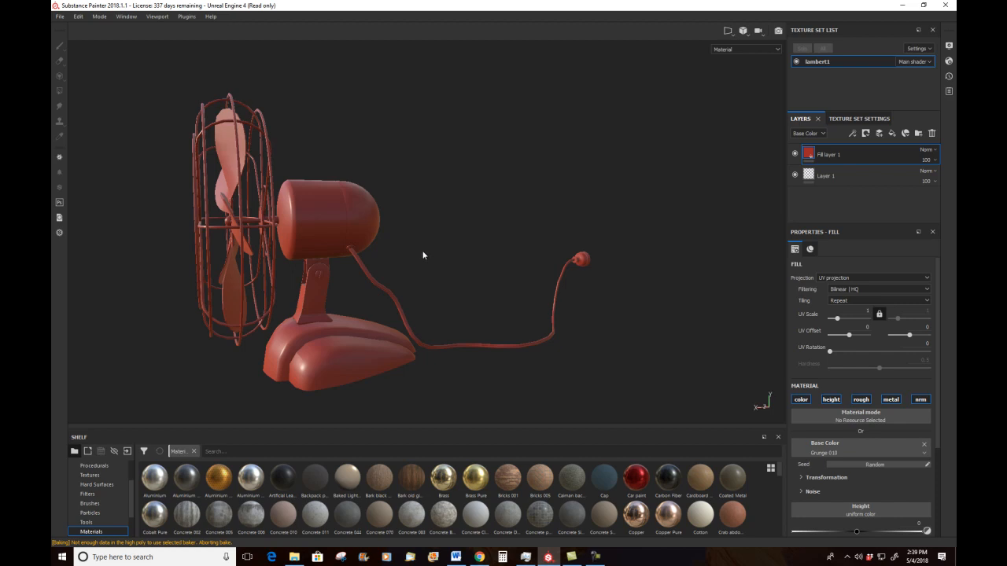
left_click_drag(443, 251, 151, 286, "alt")
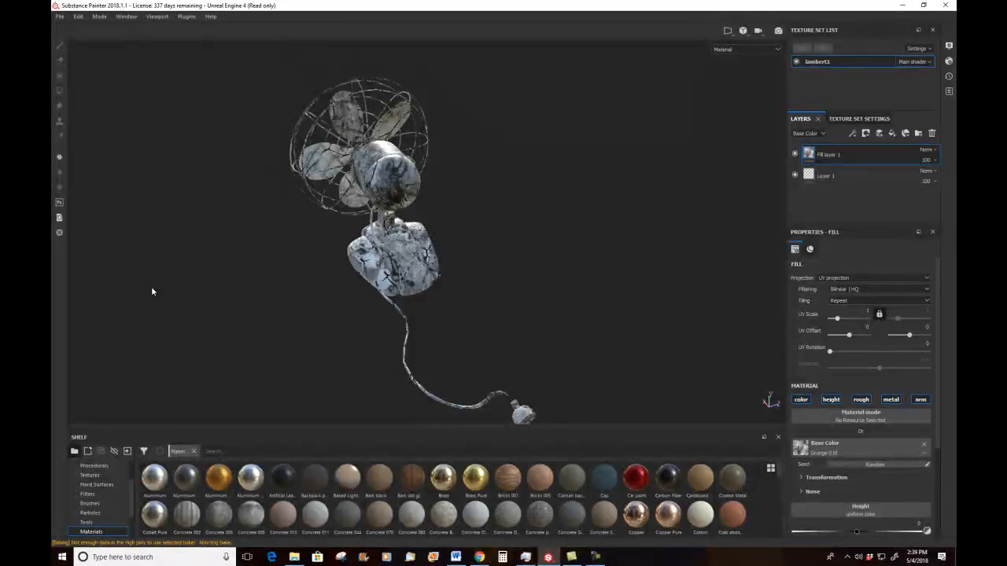
right_click_drag(255, 156, 425, 322, "alt")
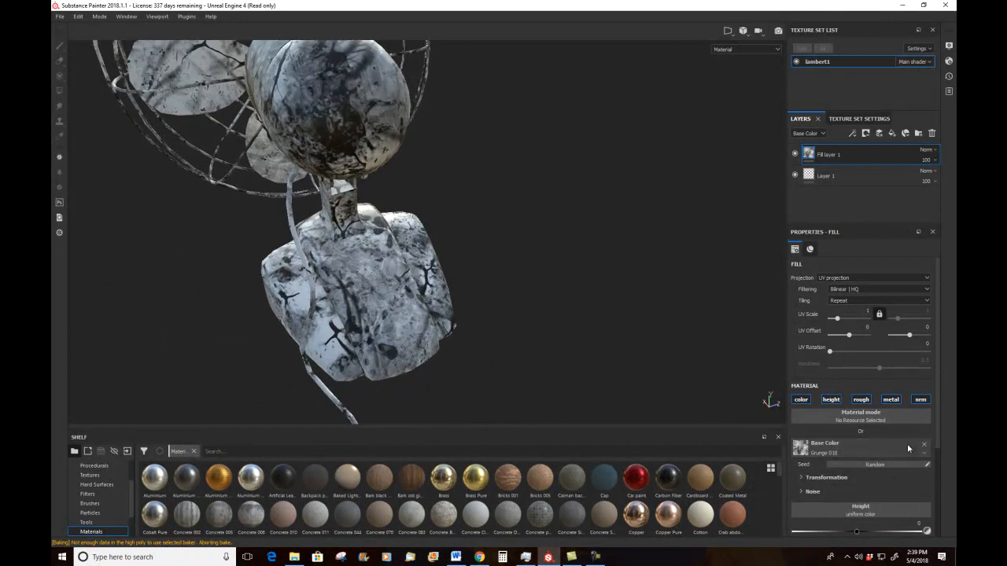
Step: Change the projection of Fill layer 1 to Tri-planar projection and inspect the fan from the side
left_click(843, 278)
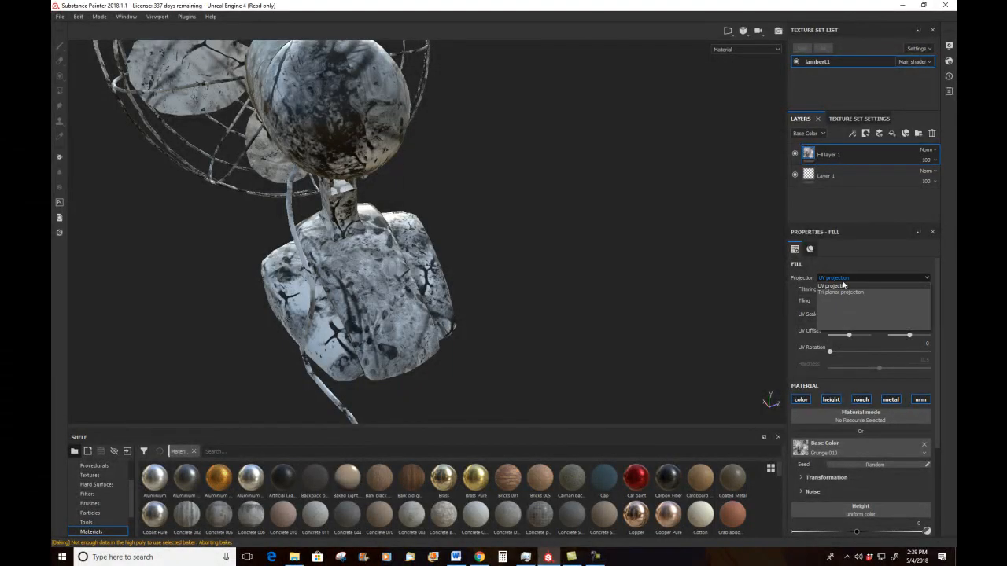
left_click(841, 293)
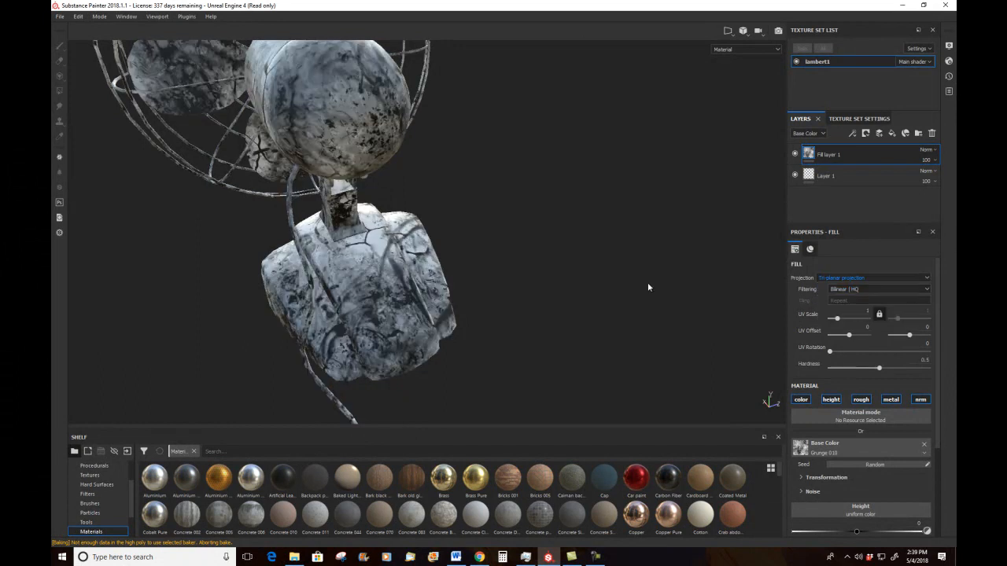
left_click_drag(555, 281, 125, 274, "alt")
right_click_drag(126, 275, 55, 293, "alt")
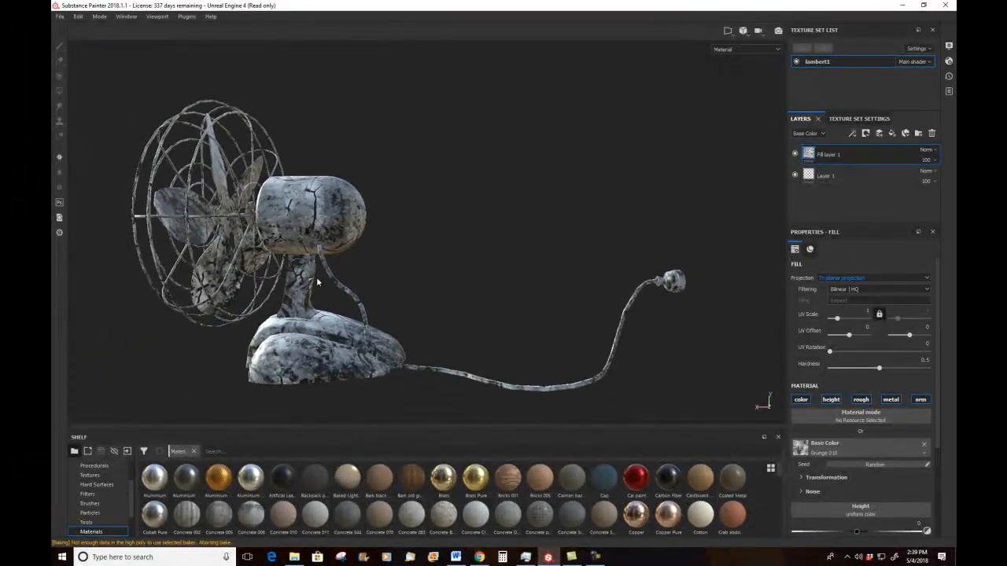
left_click_drag(428, 257, 480, 266, "alt")
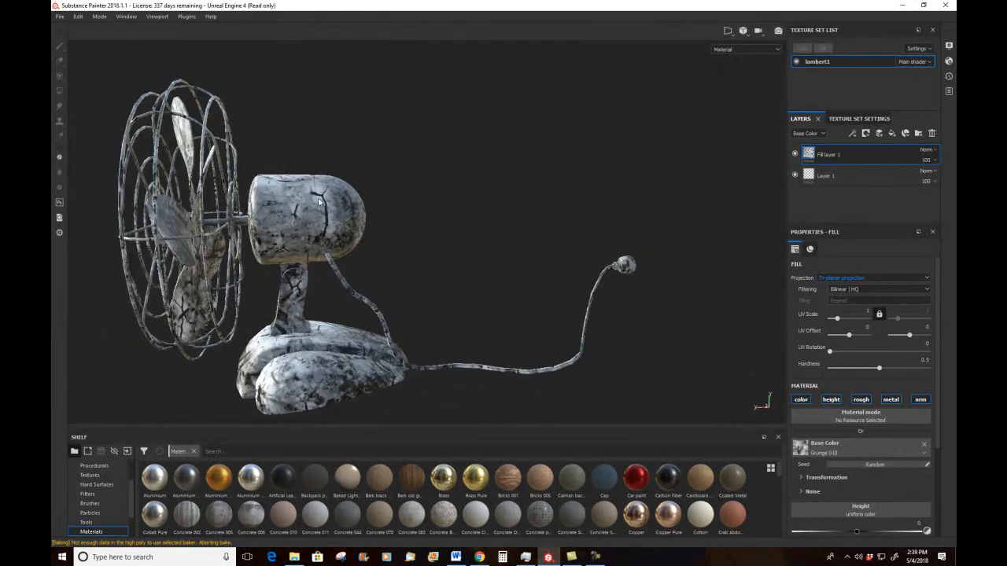
Step: Add a filter to Fill layer 1 and choose Gradient as its type
right_click(848, 155)
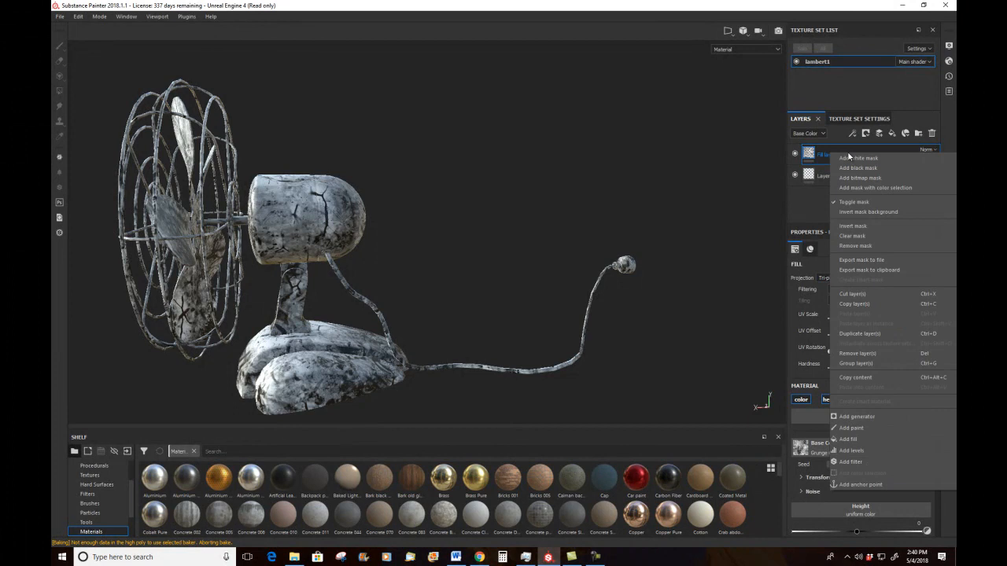
left_click(855, 463)
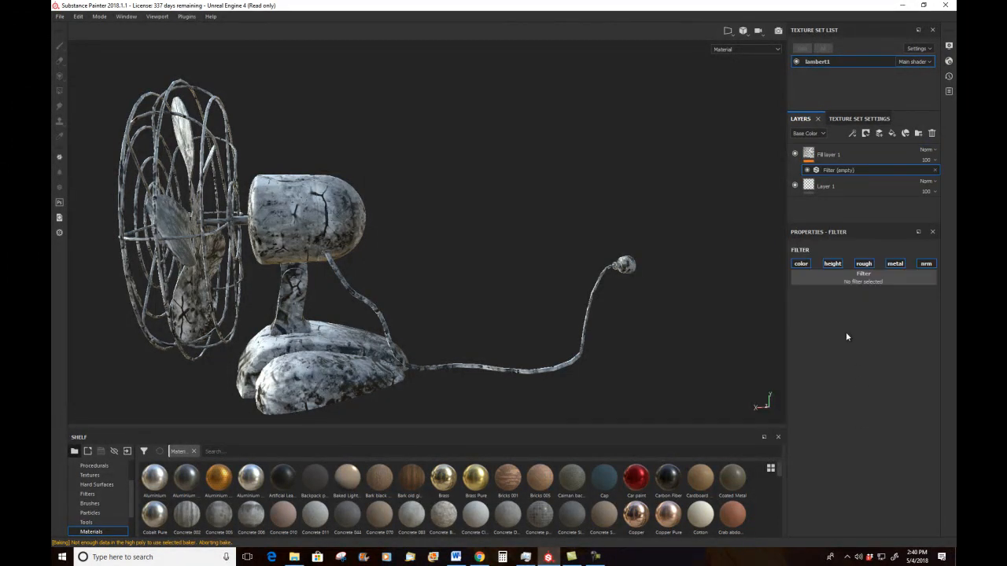
left_click(819, 281)
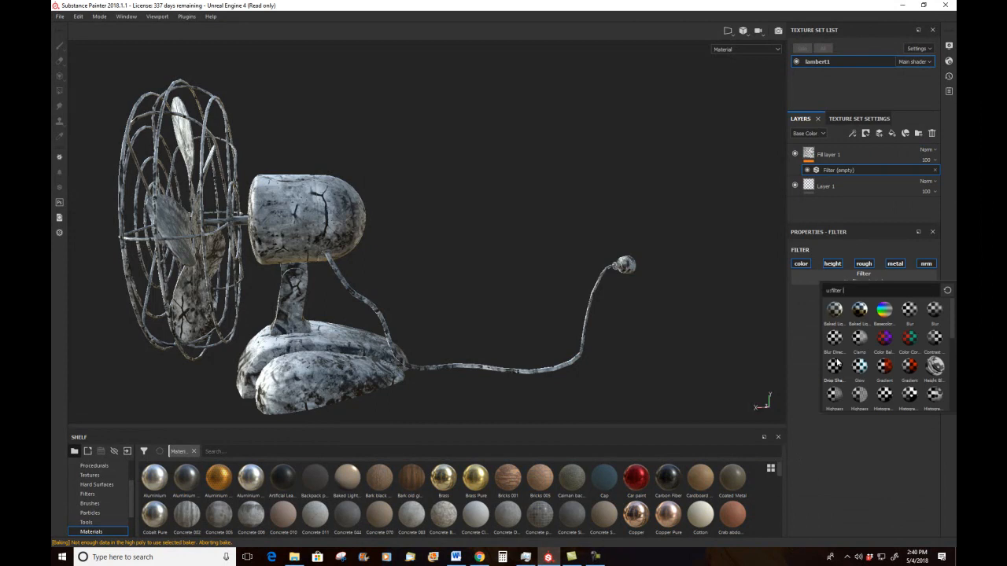
left_click(885, 367)
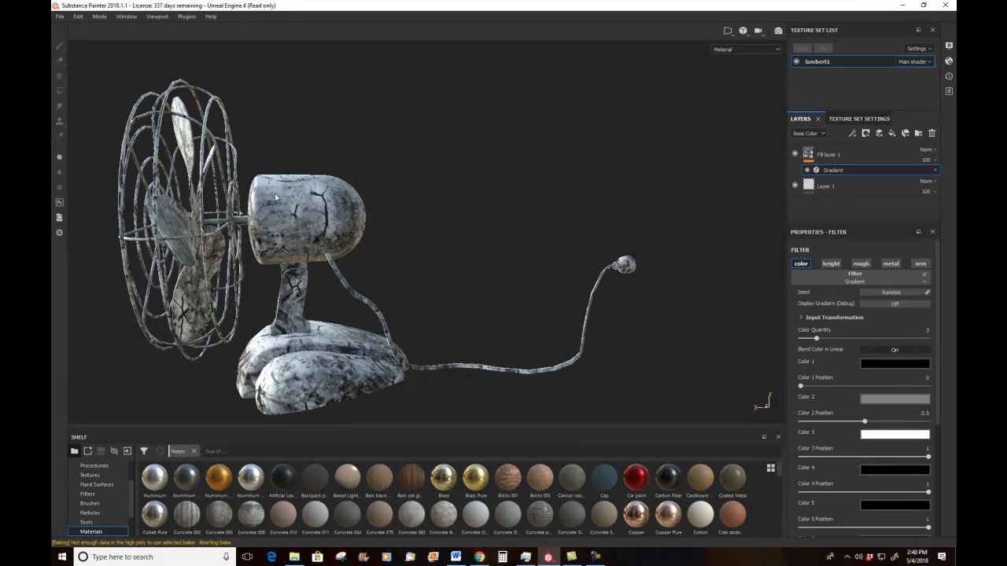
Step: Set Color 2 of the Gradient filter to a medium dark red with a red value of about 0.467
left_click(893, 399)
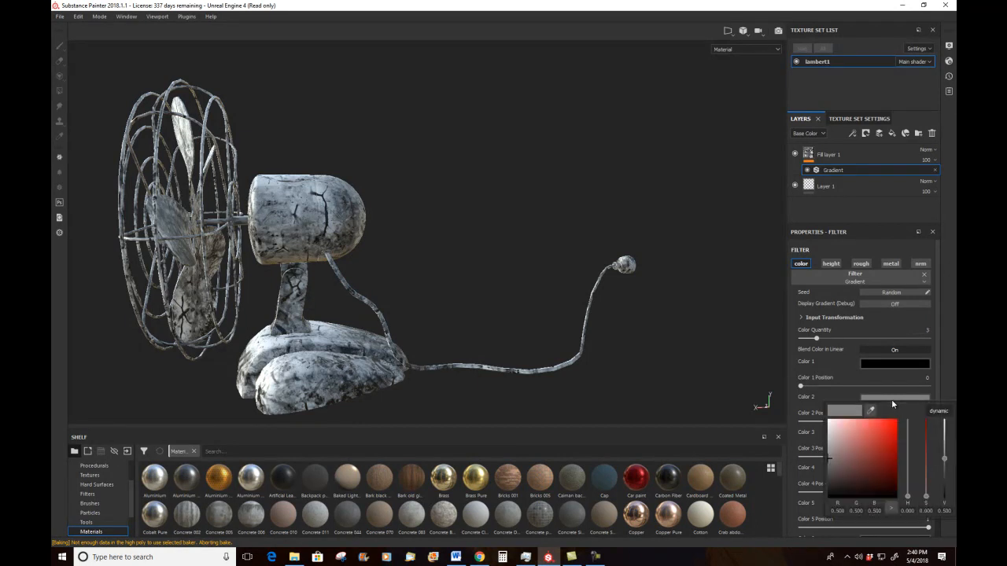
left_click(871, 454)
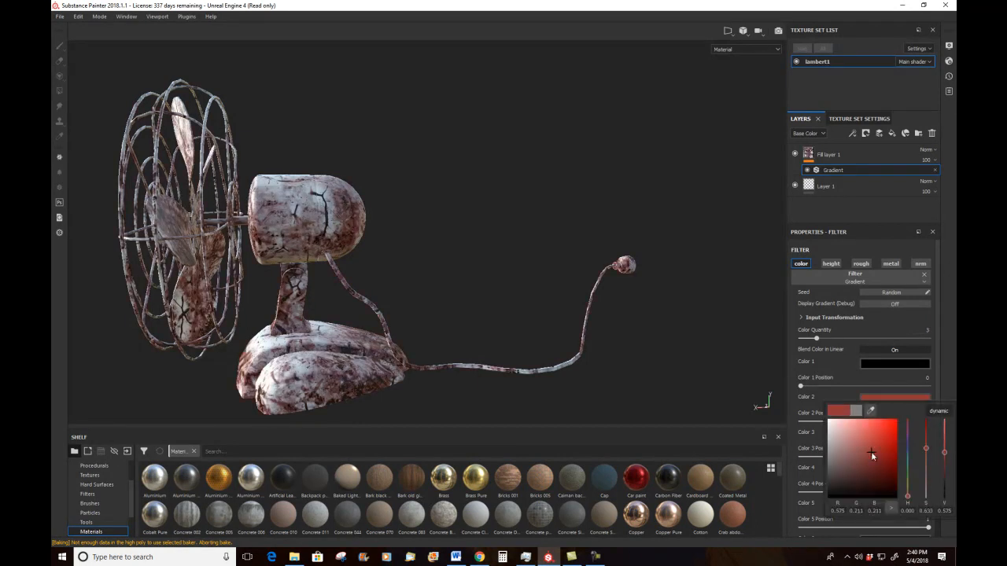
left_click_drag(872, 453, 875, 463)
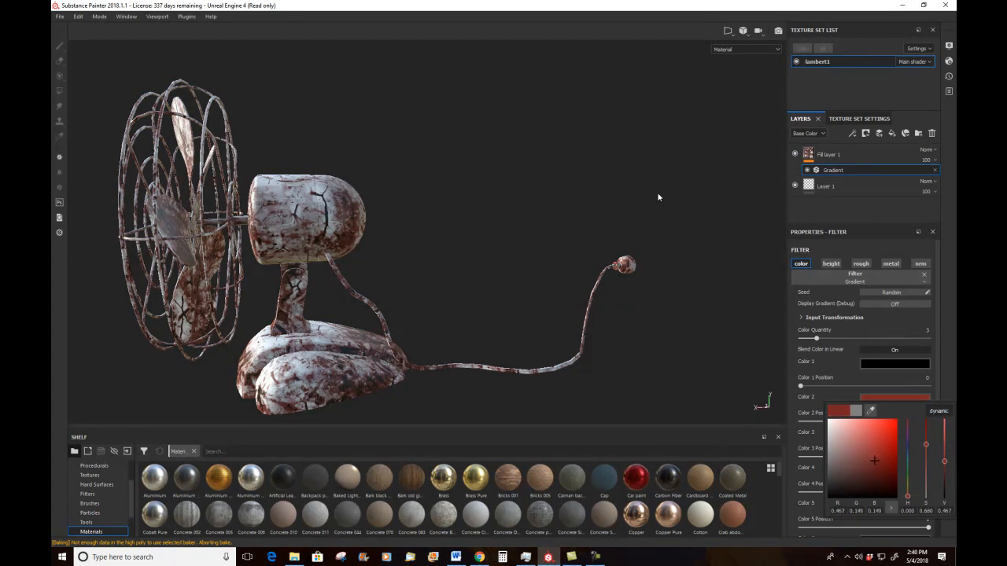
left_click(656, 206)
Step: Set the gradient's Color 3 to a muted red, about RGB 0.527, 0.172, 0.172, and Color 2 to a deeper red, about 0.353, 0.070, 0.070
left_click(890, 435)
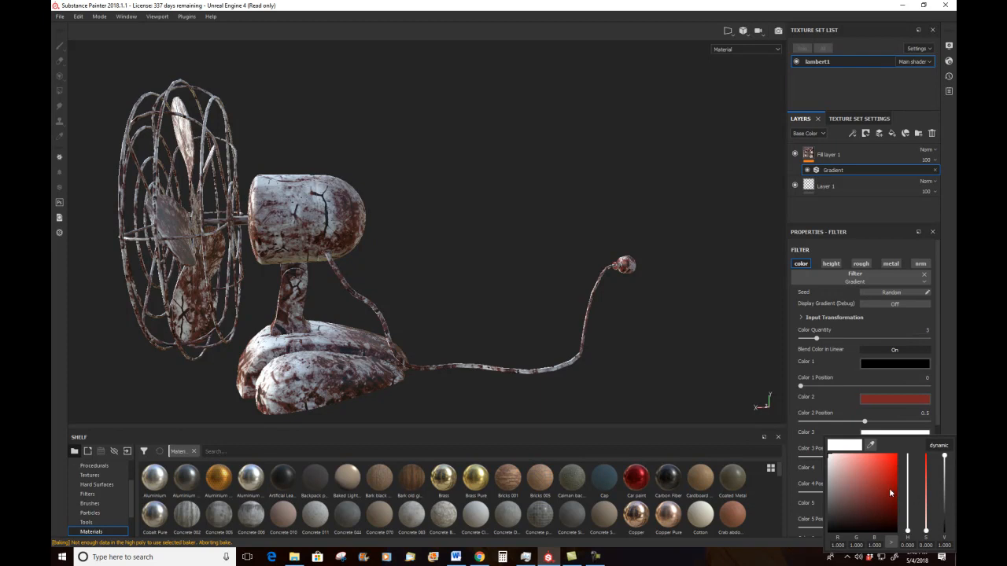
left_click(871, 445)
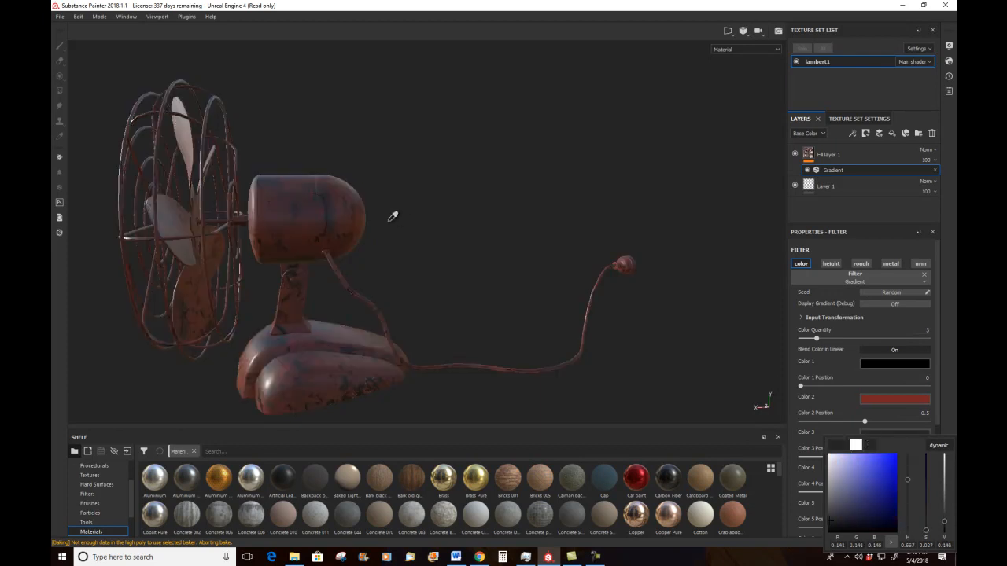
left_click_drag(298, 223, 887, 401)
left_click(877, 499)
mouse_move(877, 499)
left_mouse_down()
mouse_move(857, 485)
mouse_move(874, 490)
left_mouse_up()
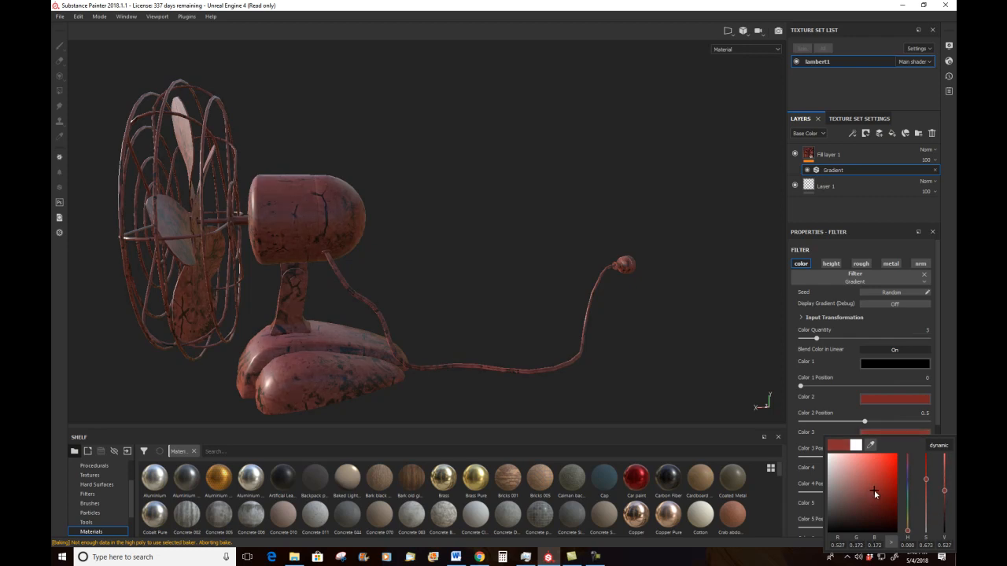
left_click(882, 399)
left_click_drag(876, 458, 882, 471)
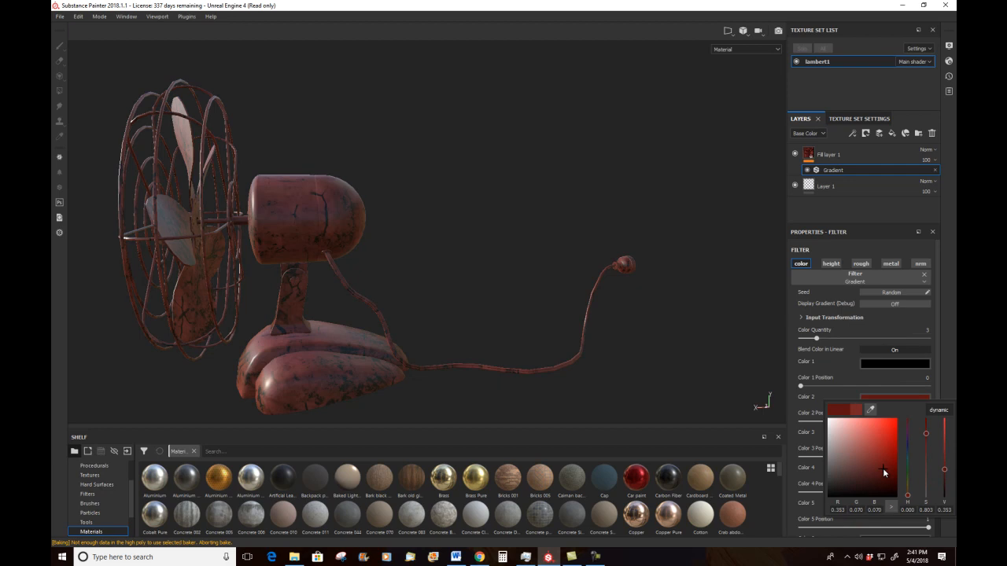
Step: Set the gradient's Color 1 to a light orange-red, about RGB 0.713, 0.341, 0.286
left_click(901, 362)
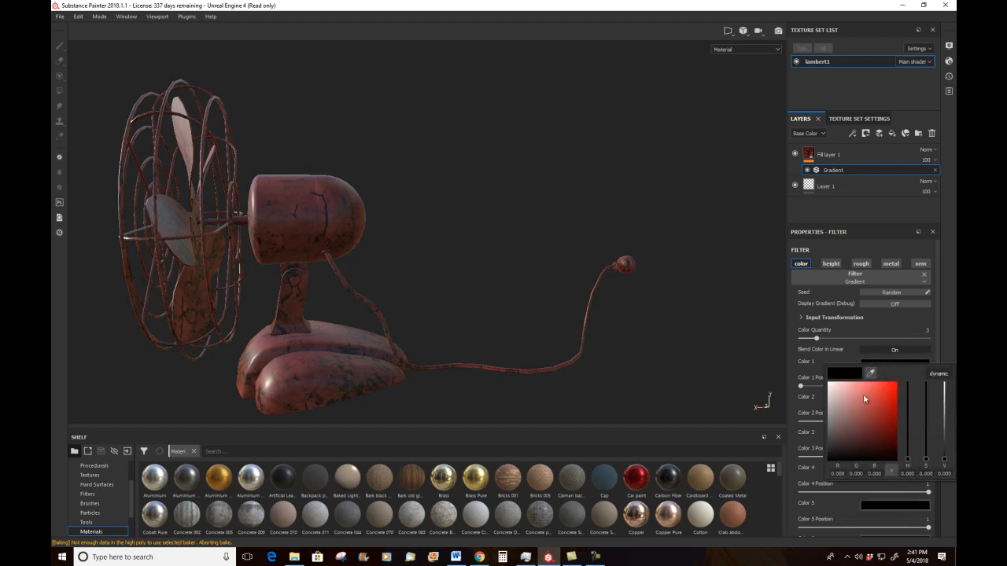
left_click_drag(871, 374, 259, 197)
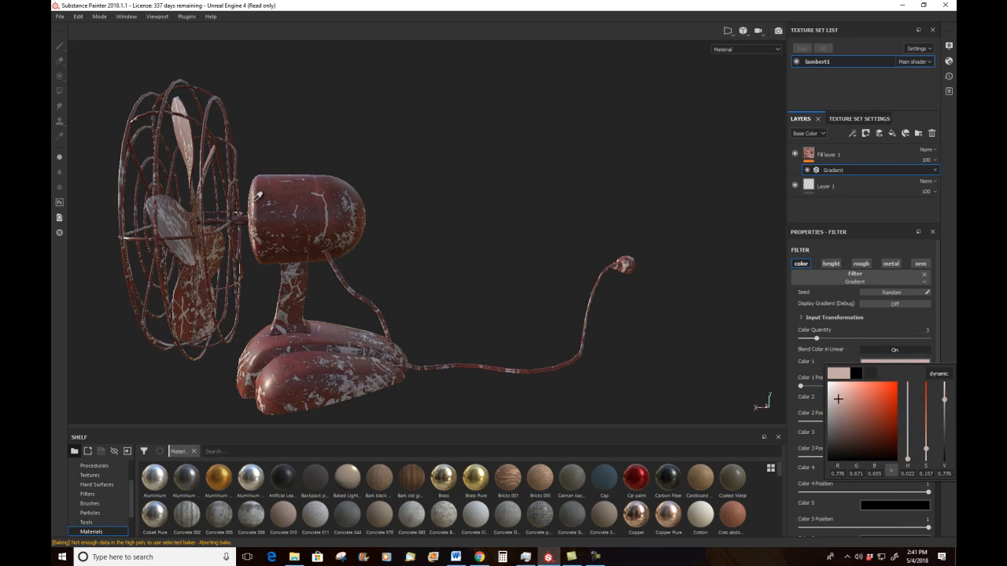
left_click_drag(839, 399, 869, 403)
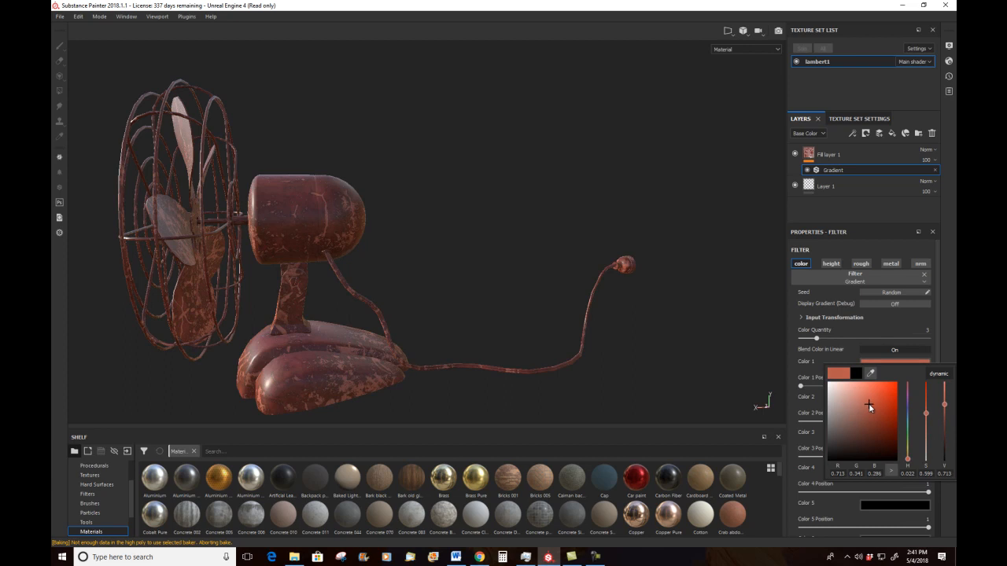
left_click(304, 189)
left_click_drag(387, 126, 366, 144, "alt")
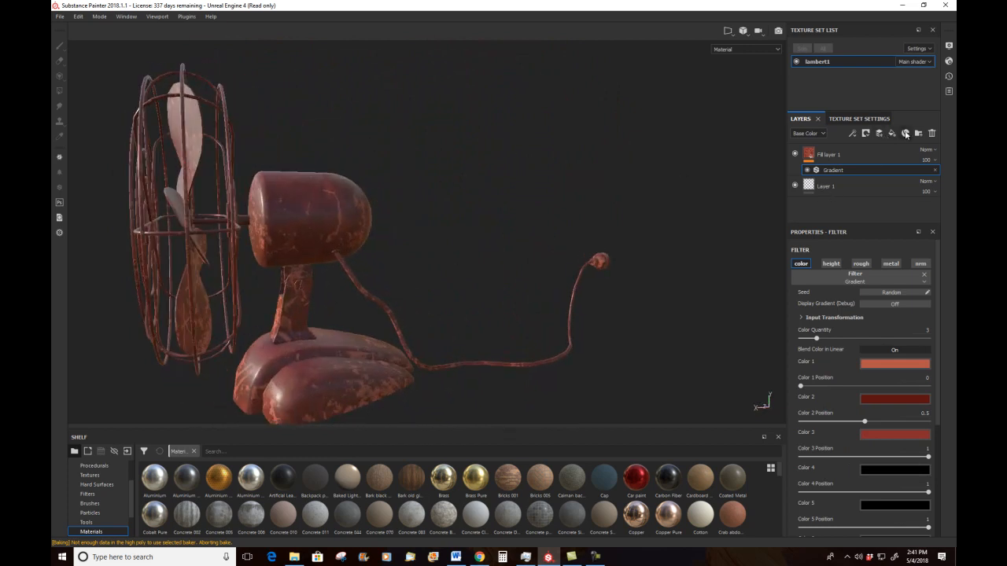
Step: Create a new folder in the layer stack and move Fill layer 1 with its Gradient filter into it
left_click(918, 133)
left_click(846, 174)
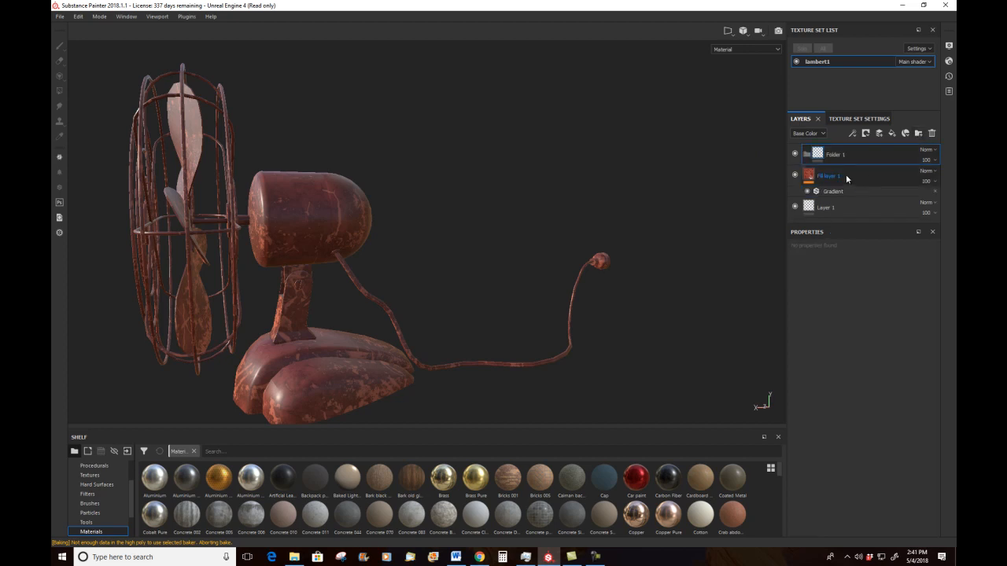
left_click_drag(859, 180, 877, 162)
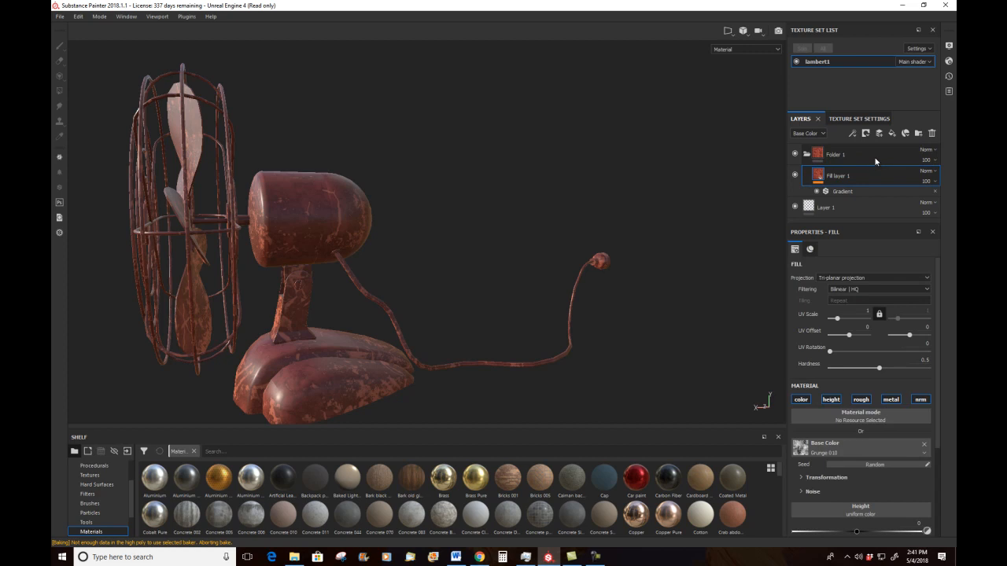
Step: Add a color selection mask to Fill layer 1 and pick the red ID color of the motor housing and base
left_click(868, 134)
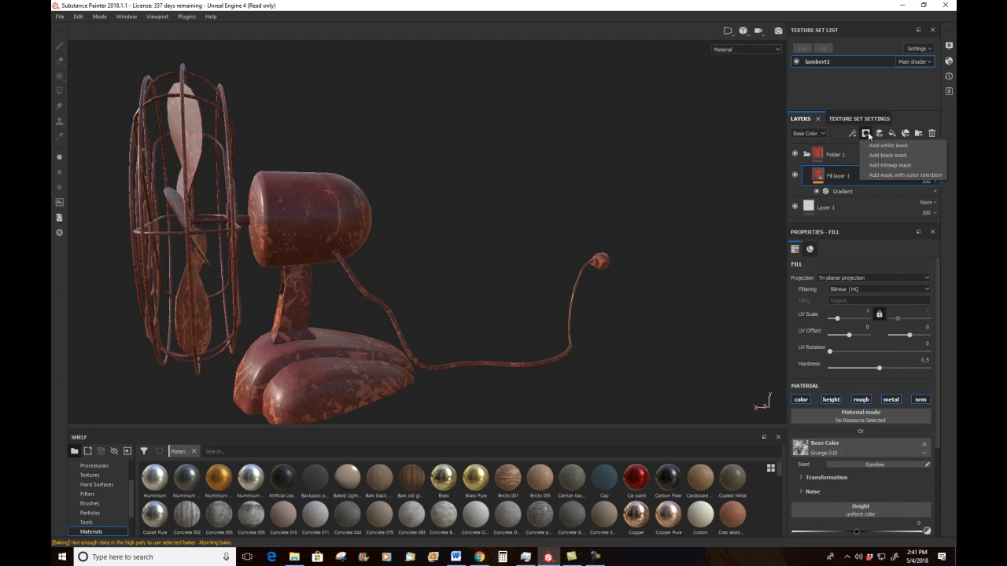
left_click(877, 174)
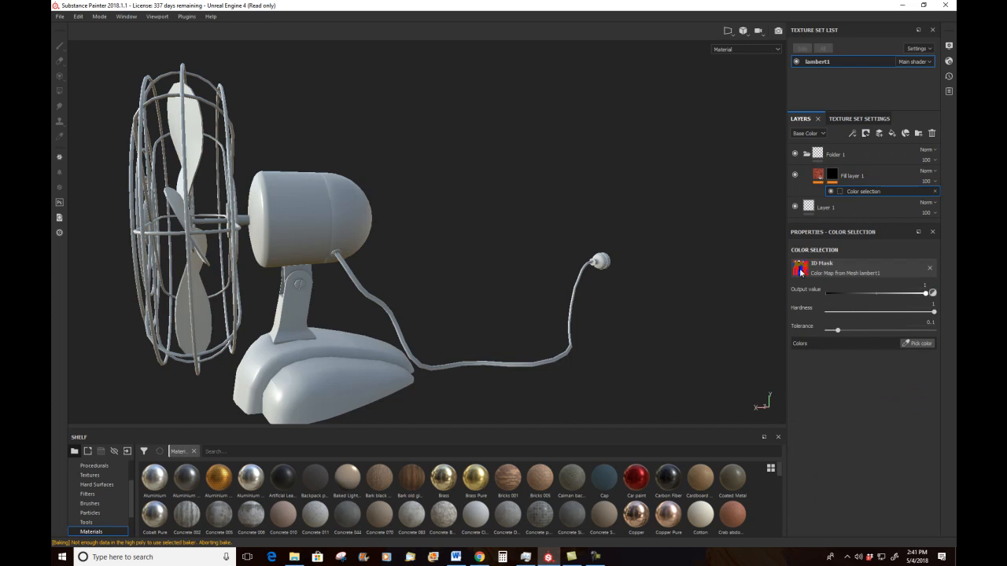
left_click(915, 343)
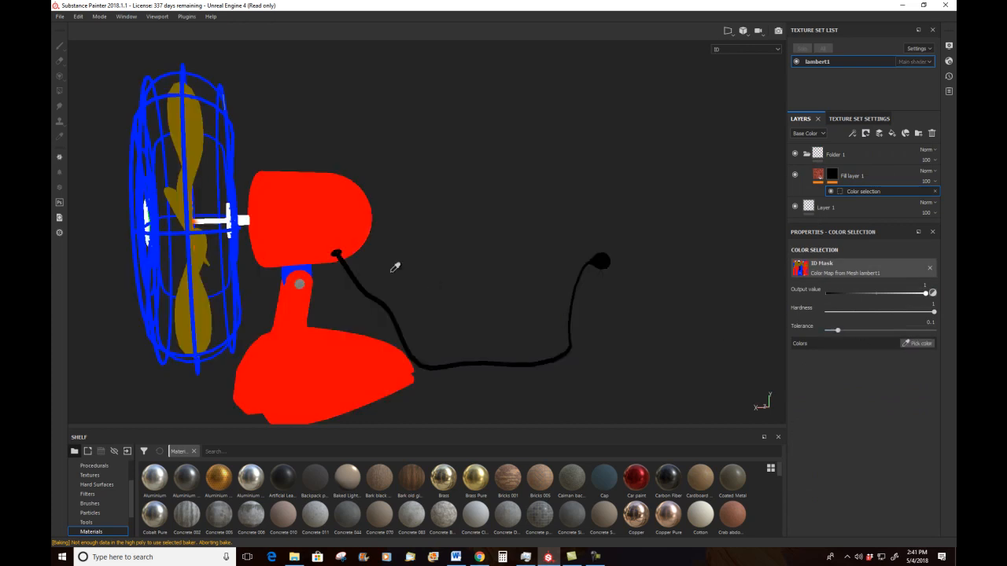
left_click(305, 208)
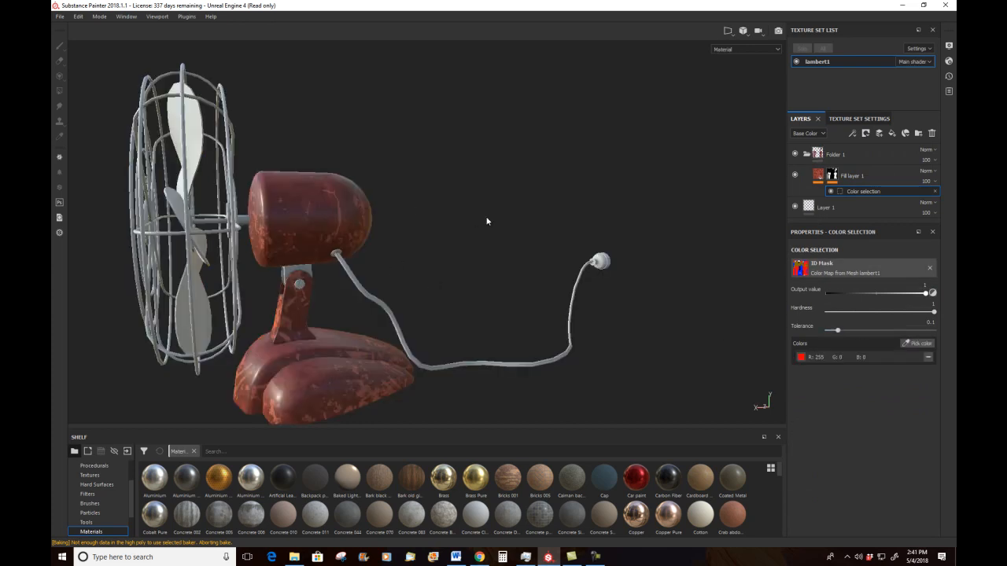
left_click_drag(485, 218, 496, 188, "alt")
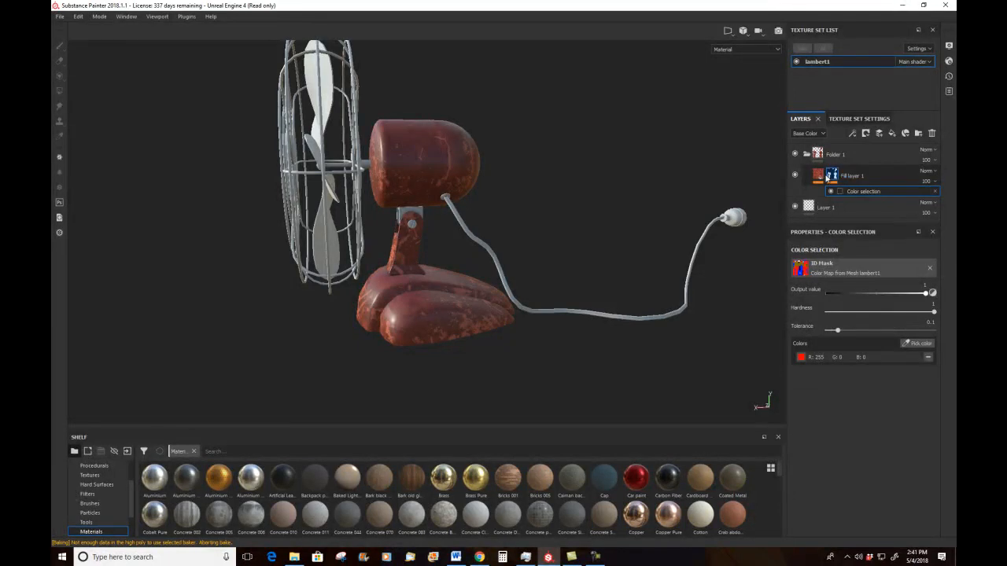
Step: Assign the Grunge 010 texture to the roughness channel of Fill layer 1
left_click_drag(581, 145, 573, 171, "alt")
right_click_drag(573, 170, 756, 386, "alt")
left_click_drag(617, 236, 515, 206, "alt")
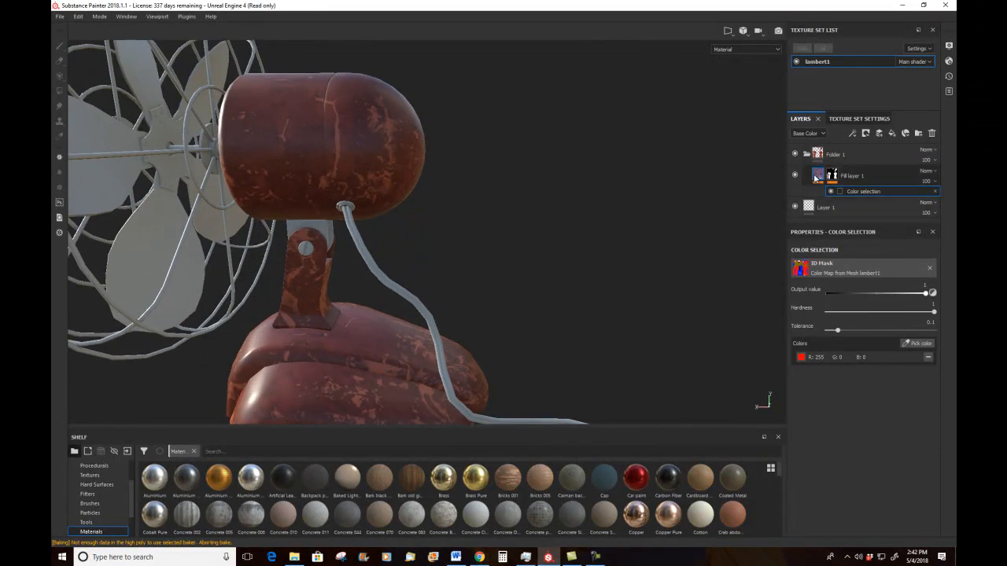
left_click(817, 178)
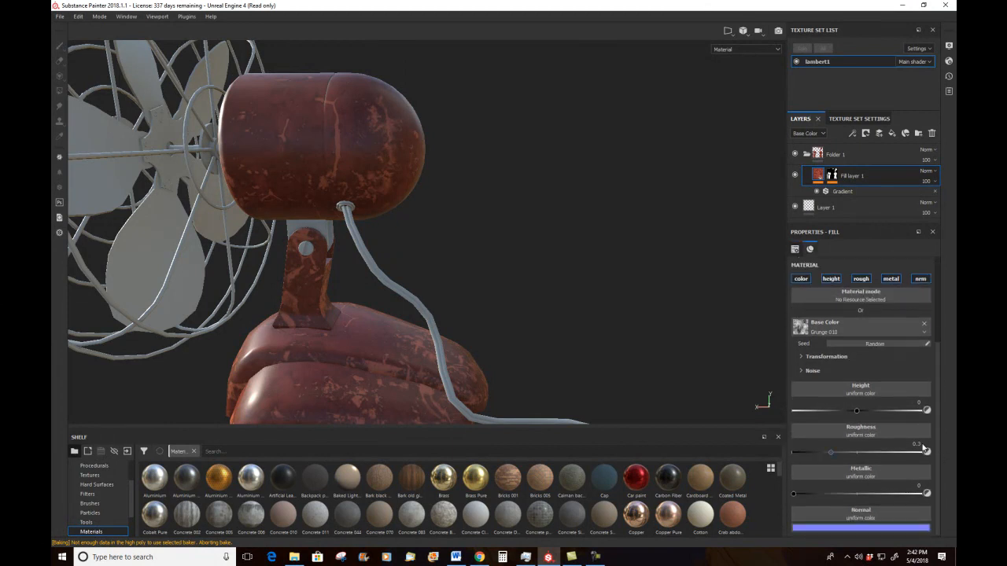
left_click(862, 435)
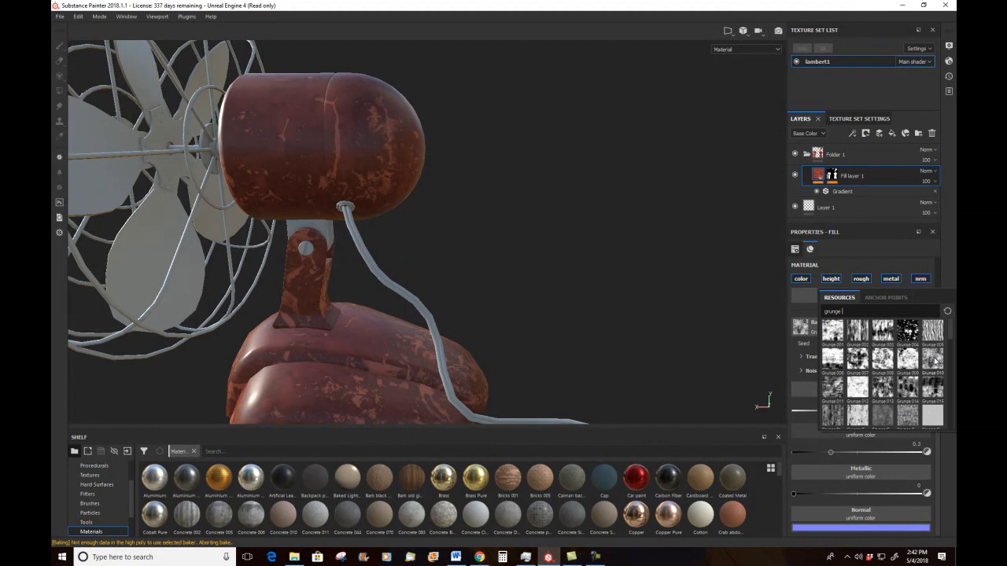
left_click(933, 360)
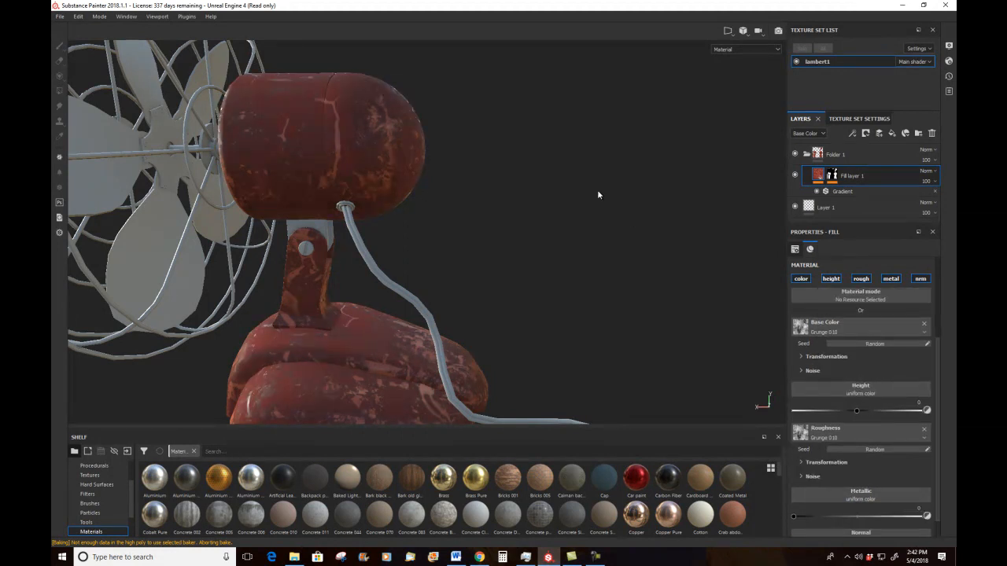
left_click_drag(534, 208, 482, 195, "alt")
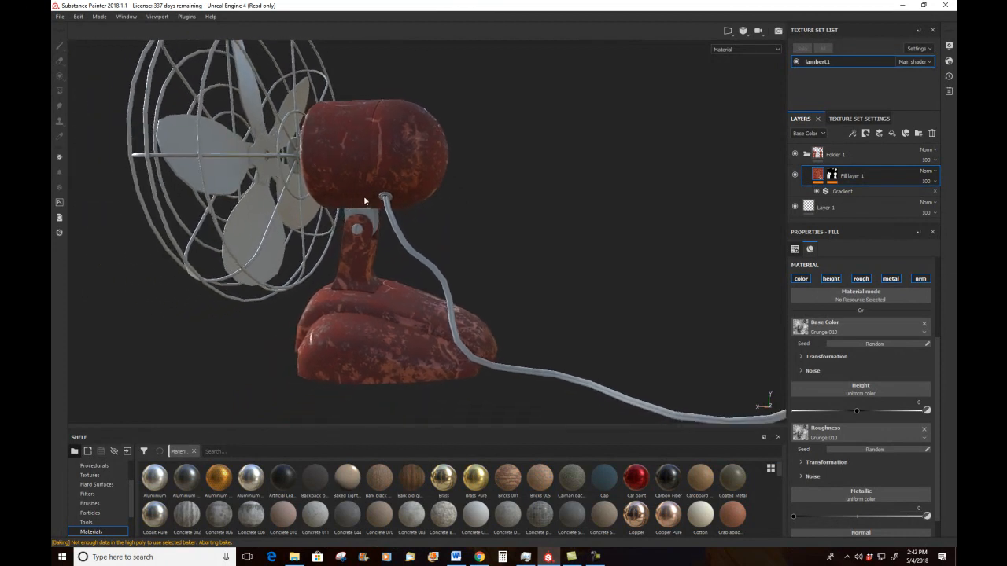
Step: Add a Levels effect to Fill layer 1 and make it affect the Roughness channel
right_click(884, 178)
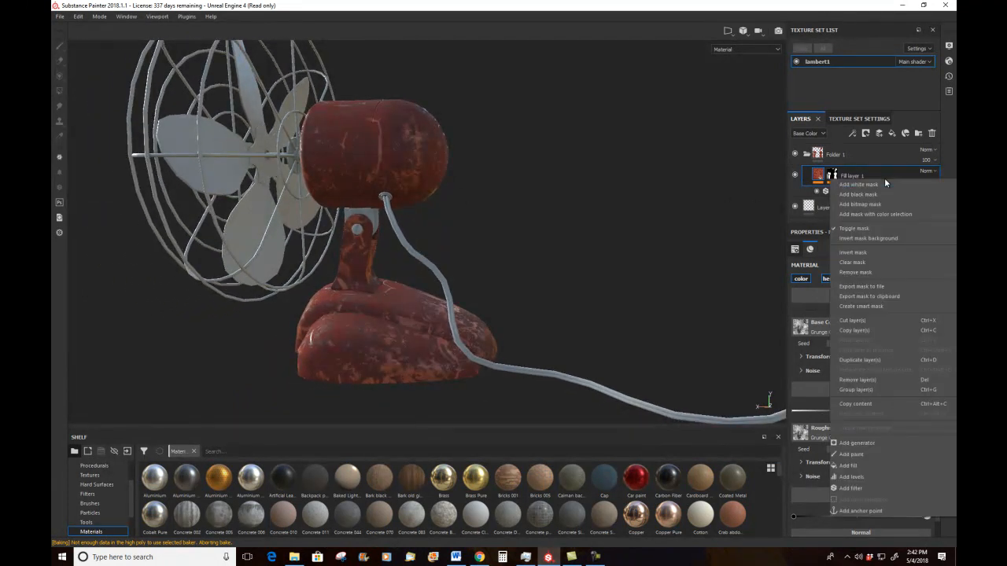
left_click(851, 477)
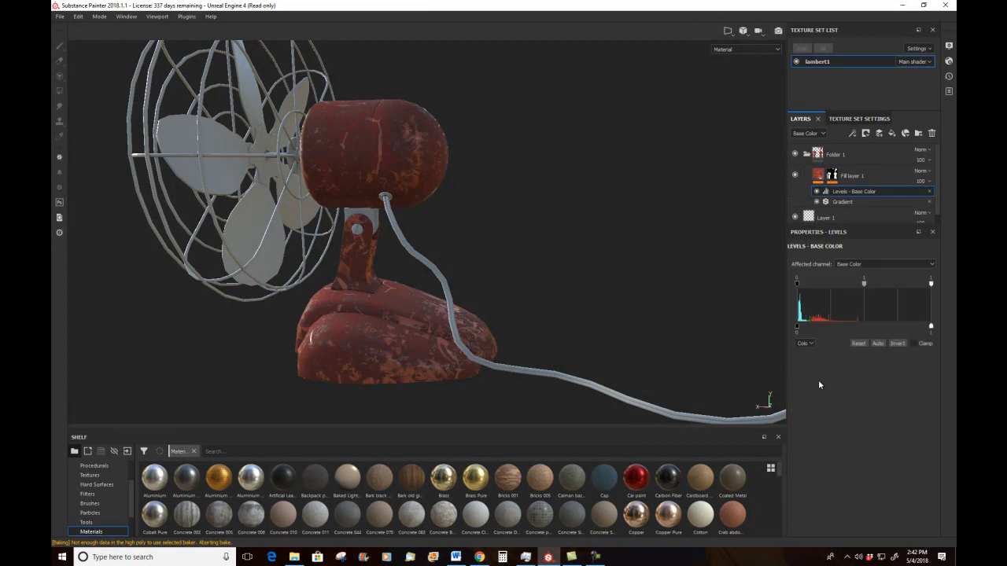
left_click(854, 265)
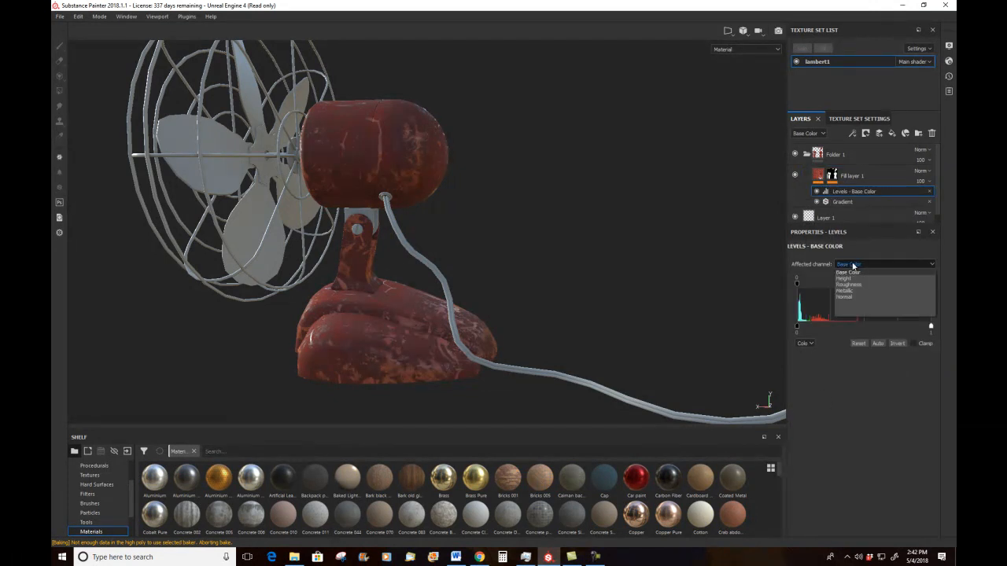
left_click(848, 284)
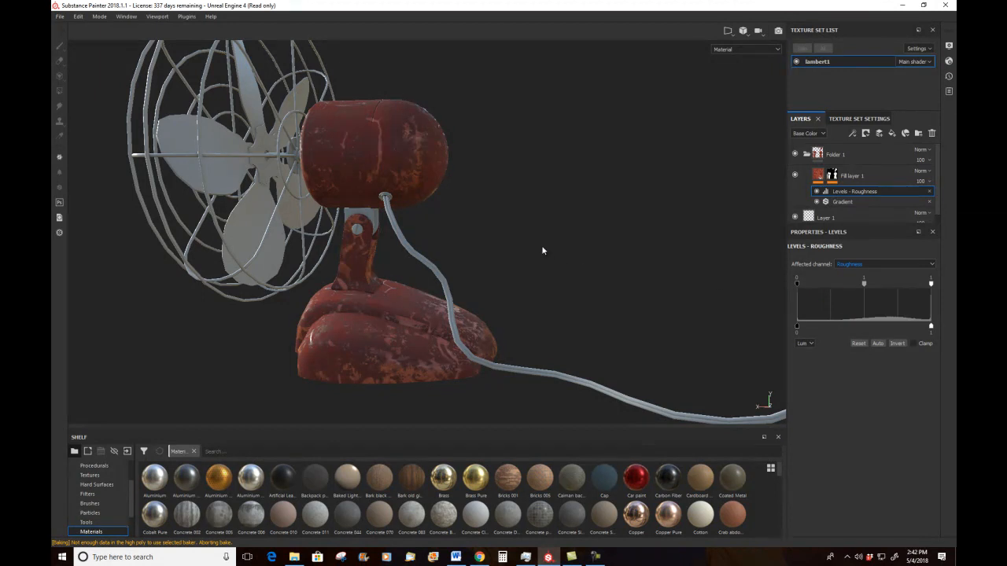
Step: Display only the roughness channel on the model and invert the Grunge 010 roughness texture of Fill layer 1
left_click(735, 47)
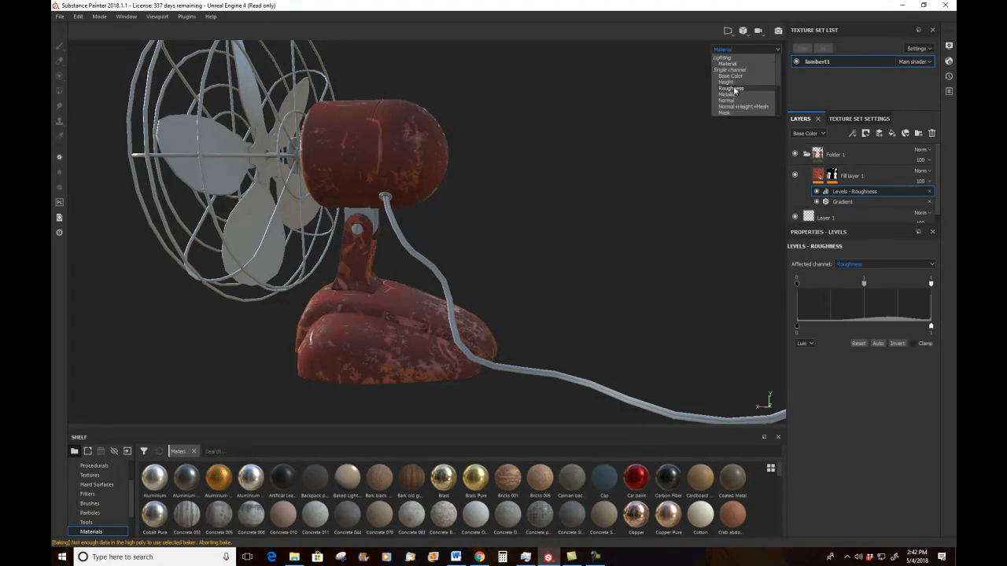
left_click(734, 89)
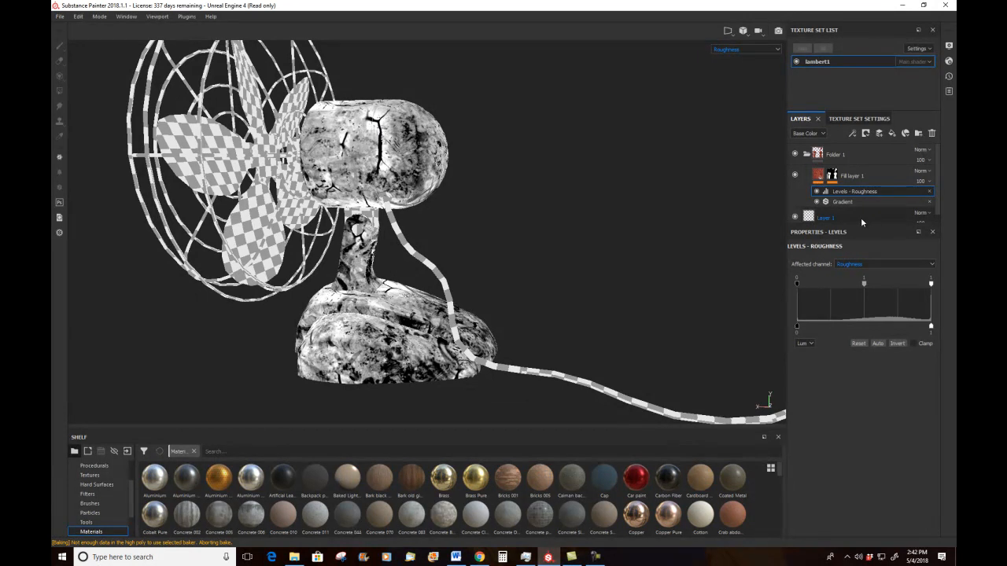
left_click(861, 176)
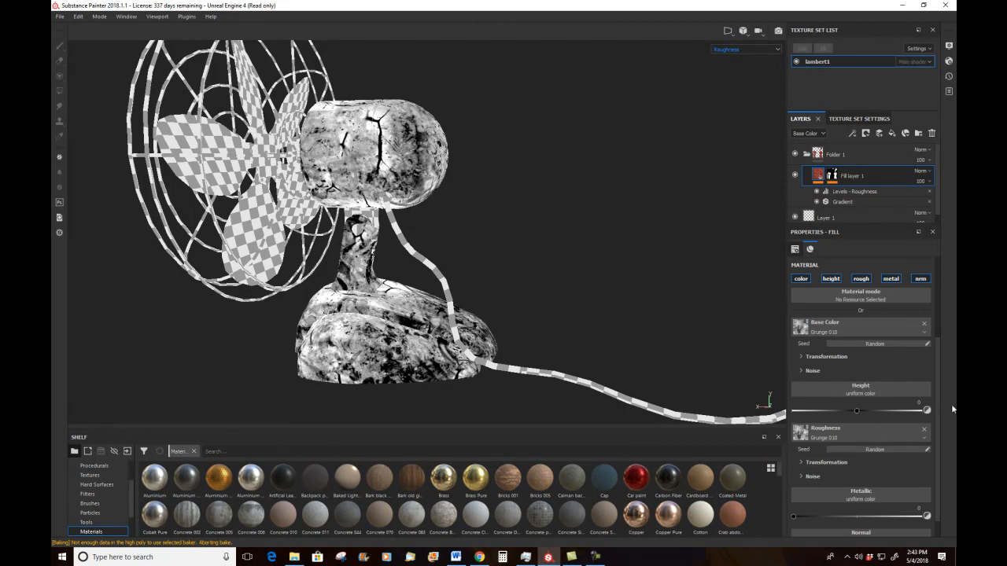
left_click(853, 430)
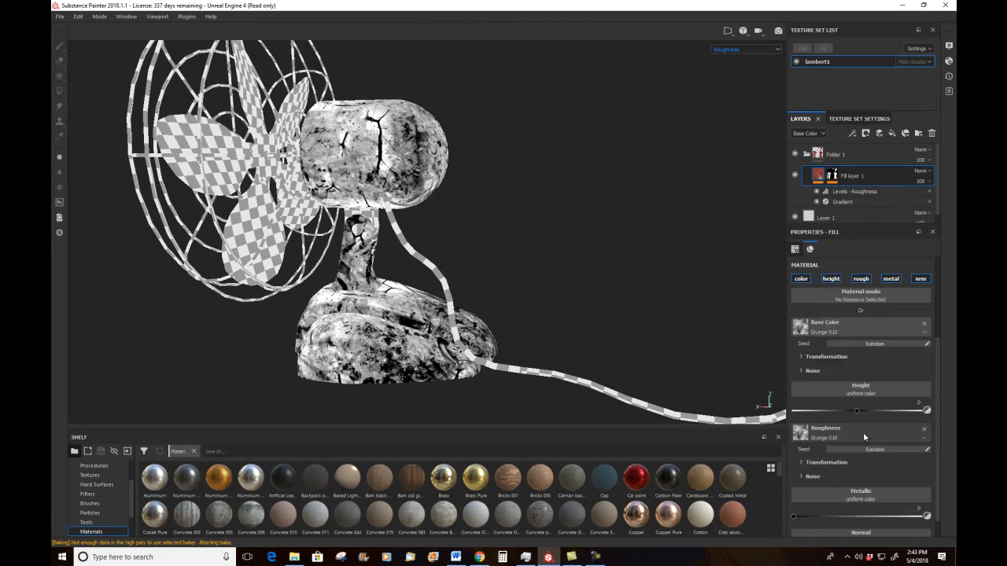
left_click_drag(938, 427, 947, 362)
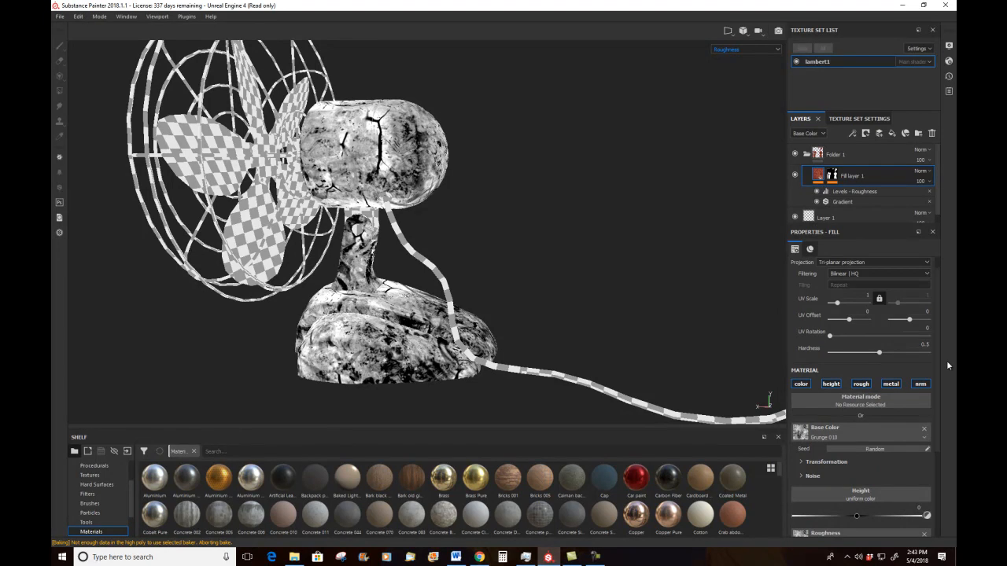
scroll(932, 441, "down", 3)
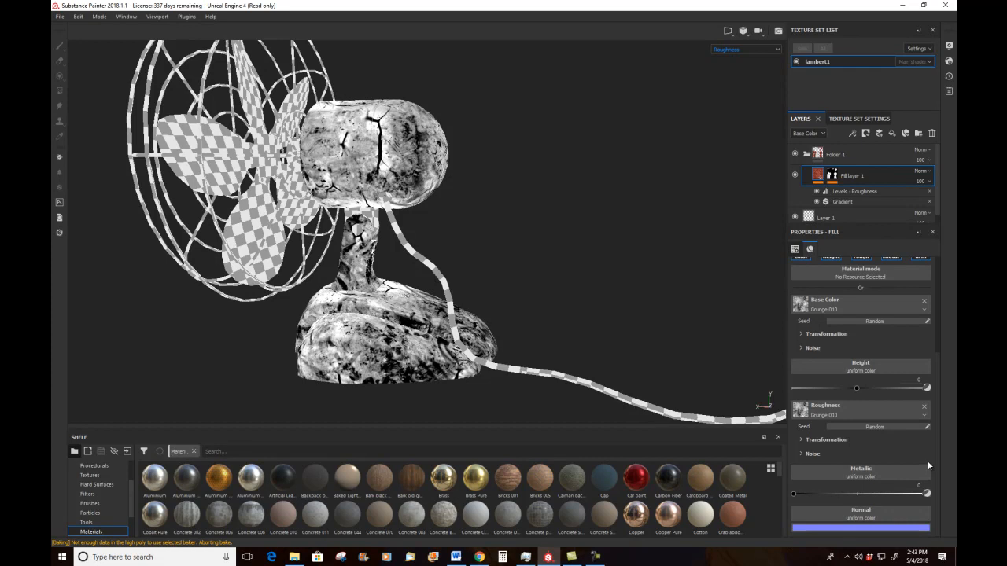
left_click(802, 440)
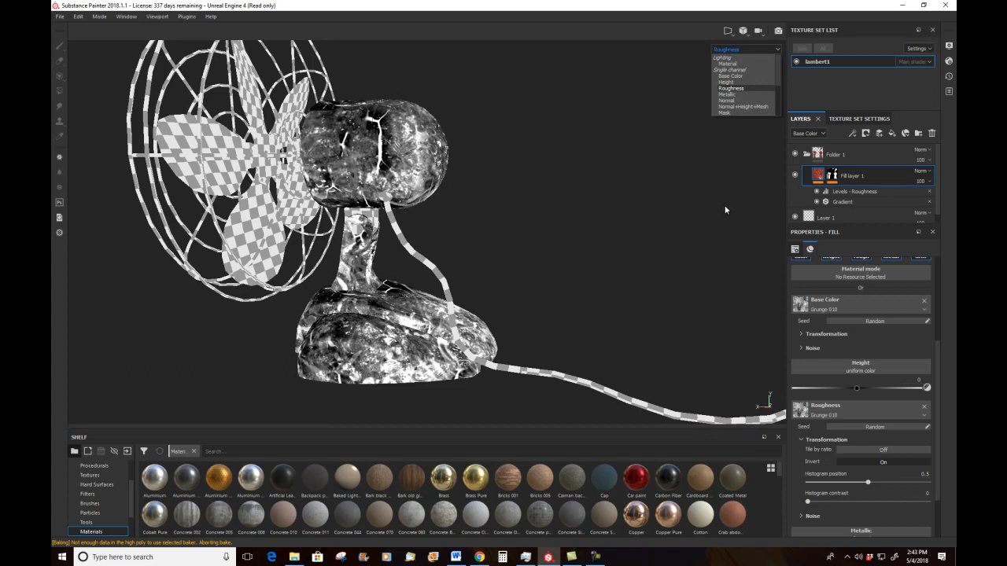
left_click(896, 413)
Step: In the roughness Levels, raise the input black point to about 0.437 and the output black point to about 0.863
left_click(860, 191)
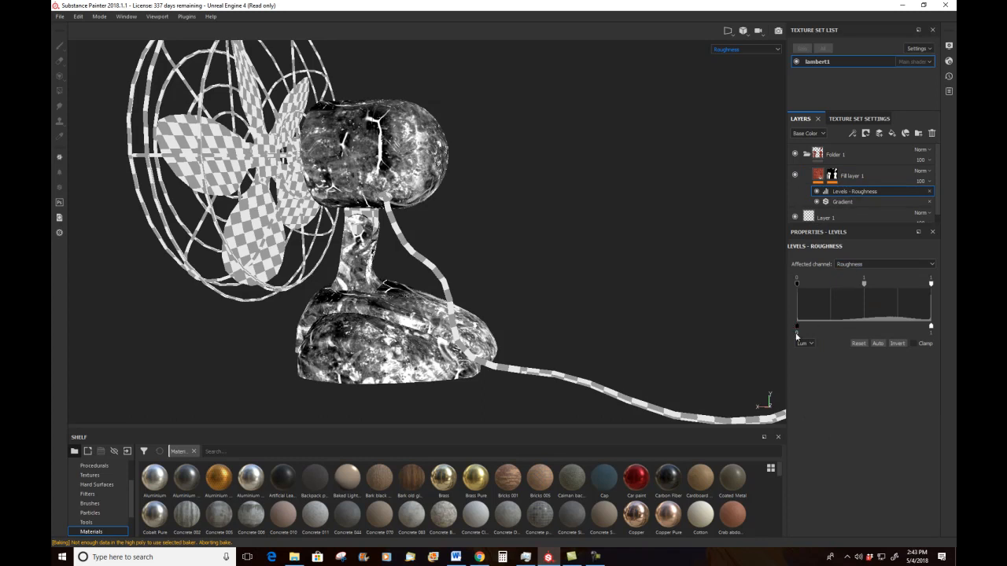
left_click_drag(797, 329, 887, 330)
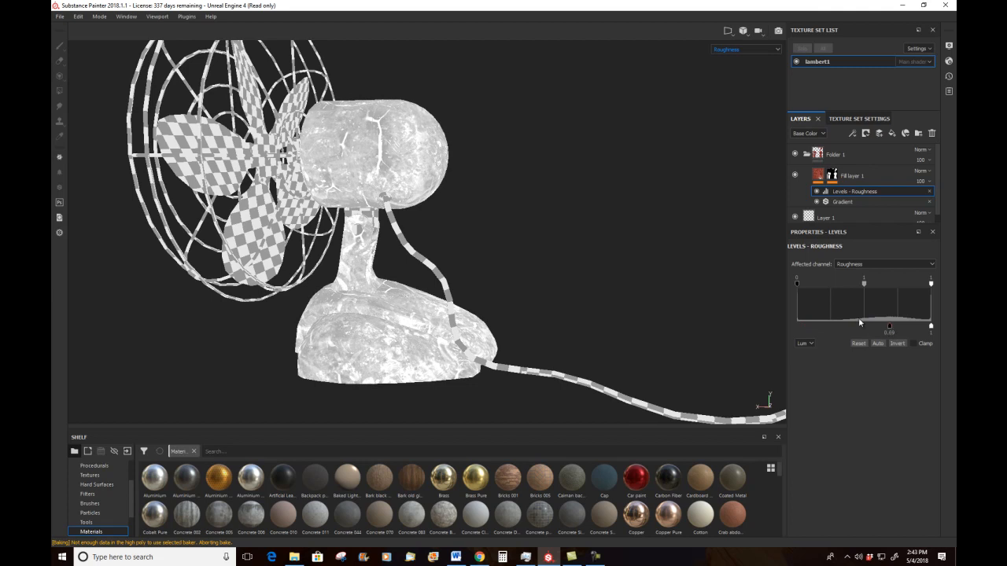
left_click_drag(798, 281, 889, 301)
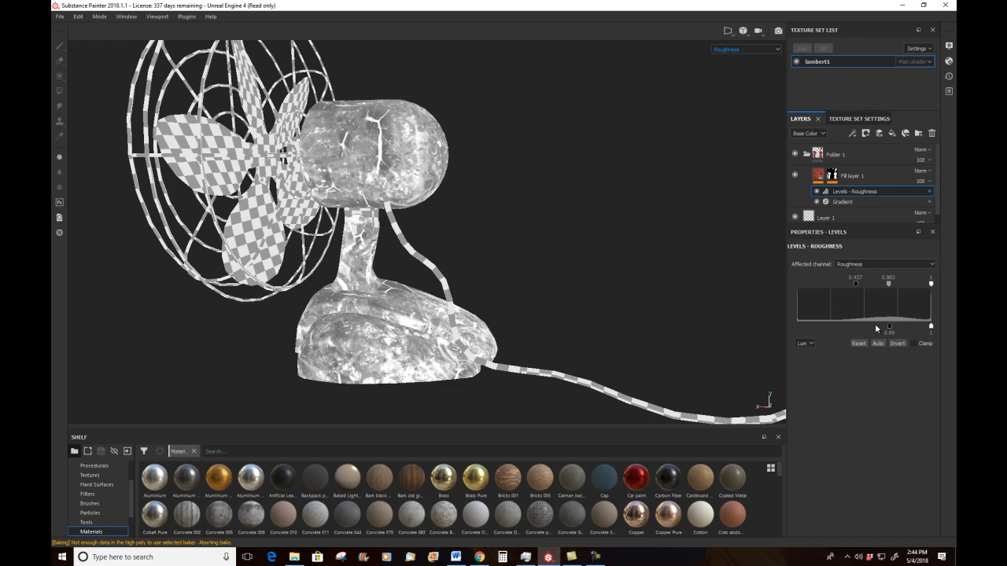
left_click_drag(892, 330, 913, 332)
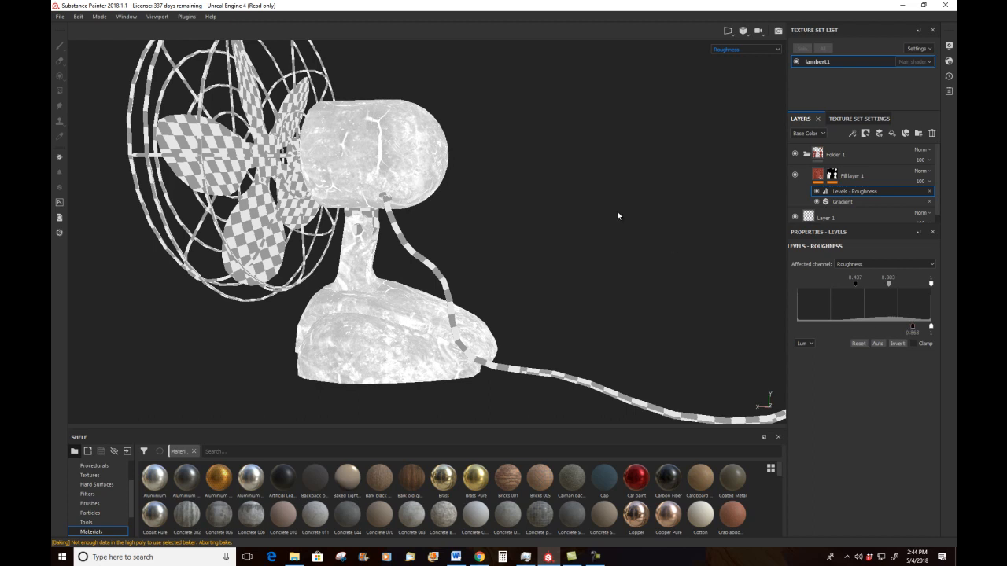
Step: Return the model to the full Material display and set the roughness Levels' output black point to about 0.577
left_click_drag(561, 172, 660, 199, "alt")
right_click_drag(596, 161, 636, 256, "alt")
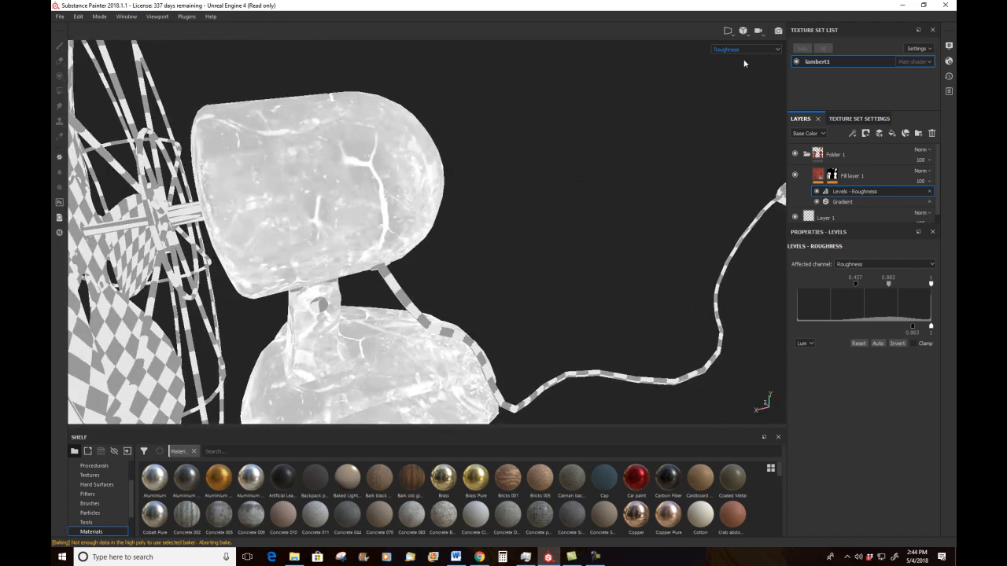
left_click(746, 49)
left_click(731, 64)
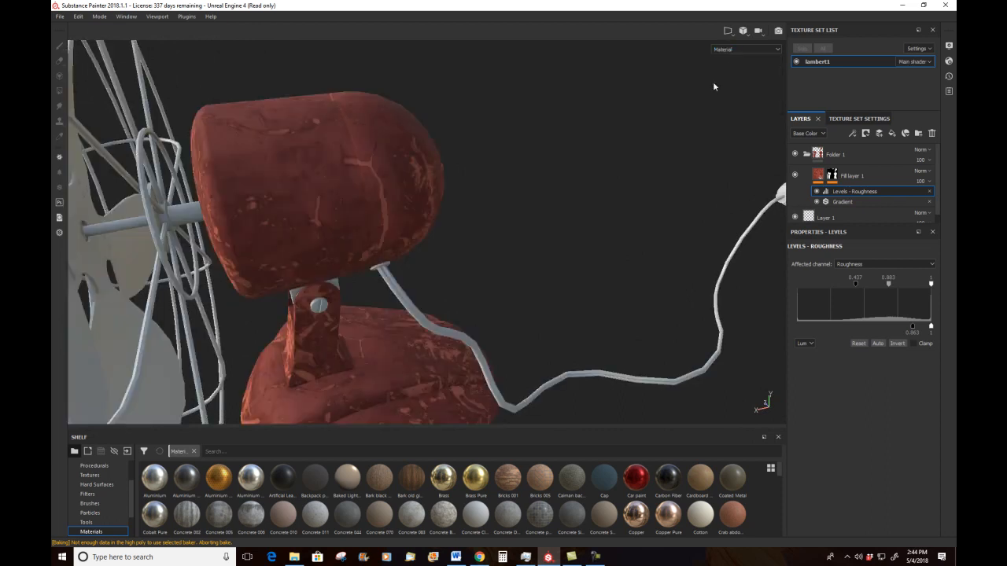
left_click_drag(627, 195, 660, 203, "alt")
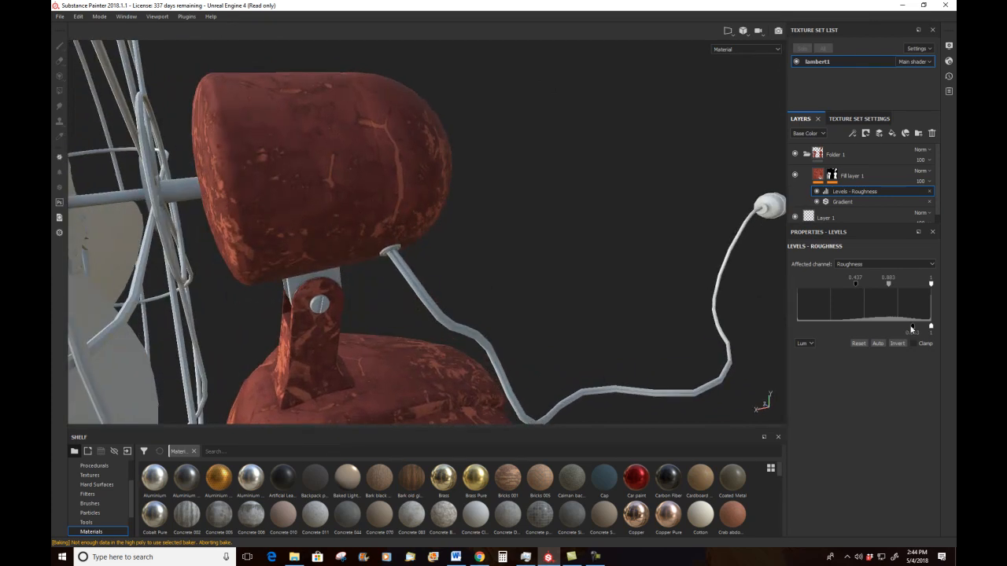
left_click_drag(913, 328, 874, 331)
Step: Create a new folder above Folder 1 in the layer stack and name it blades
left_click_drag(697, 238, 342, 63, "alt")
middle_click_drag(406, 175, 411, 235, "alt")
left_click_drag(410, 235, 639, 221, "alt")
left_click(807, 155)
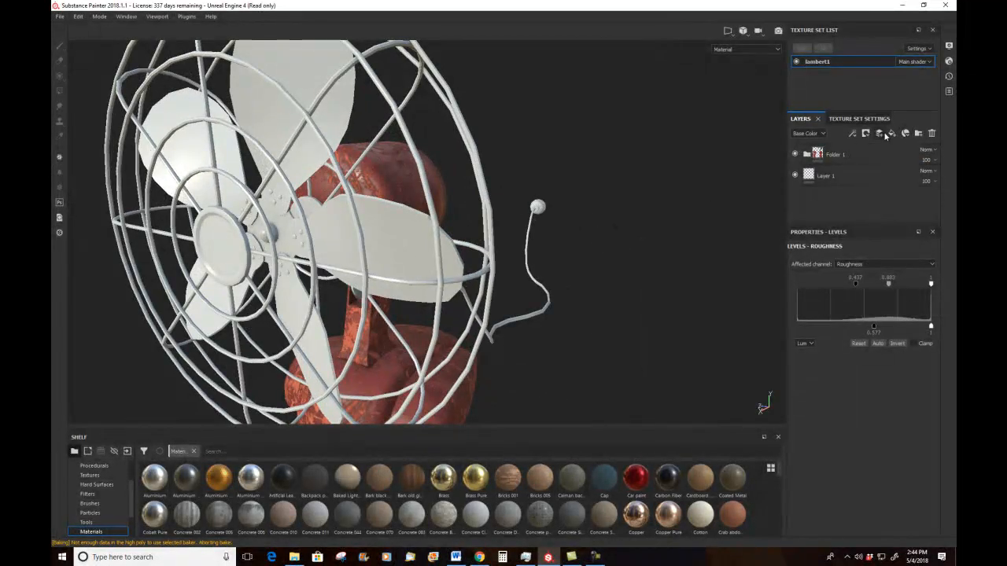
left_click(918, 133)
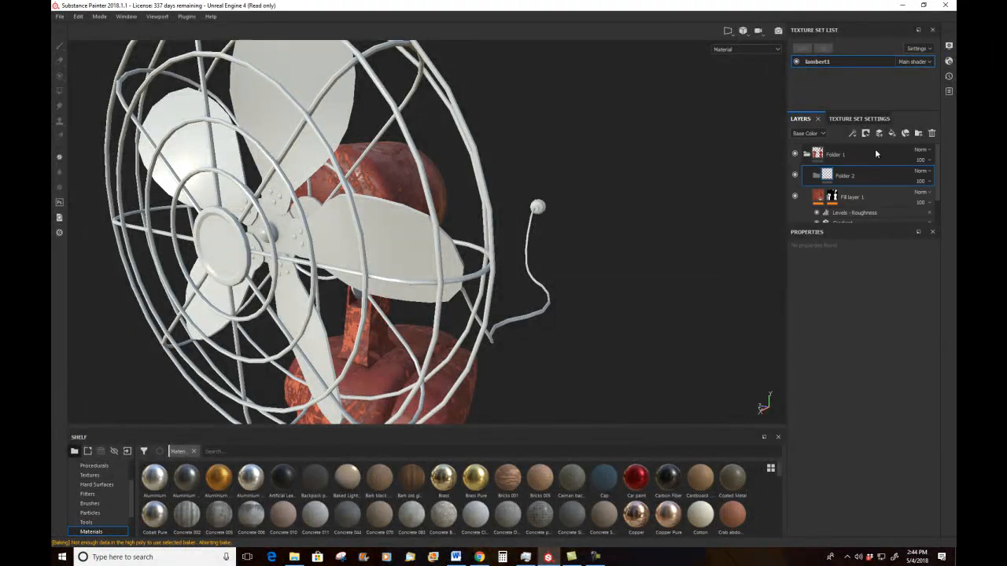
left_click_drag(845, 176, 847, 147)
double_click(837, 154)
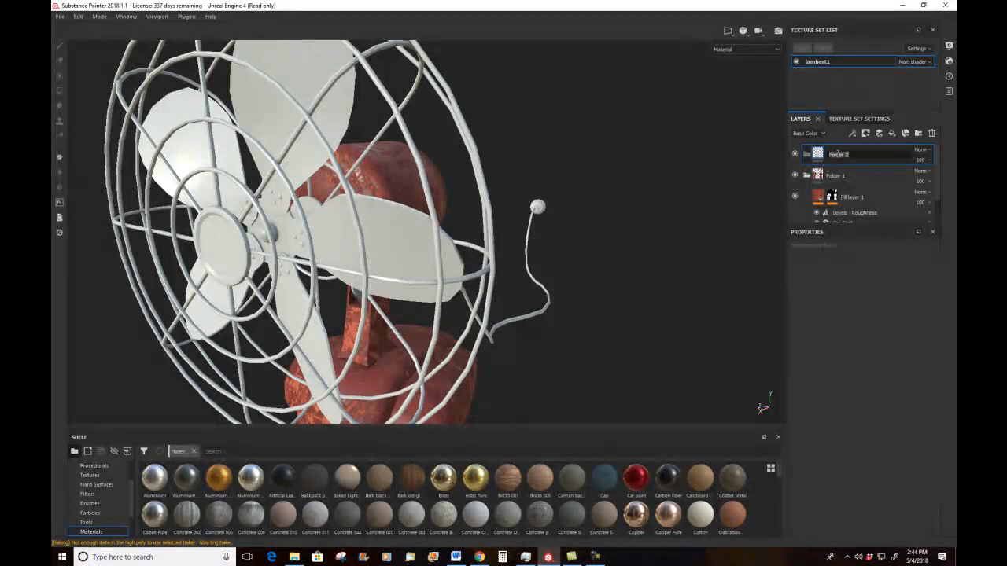
type("blades")
key("Return")
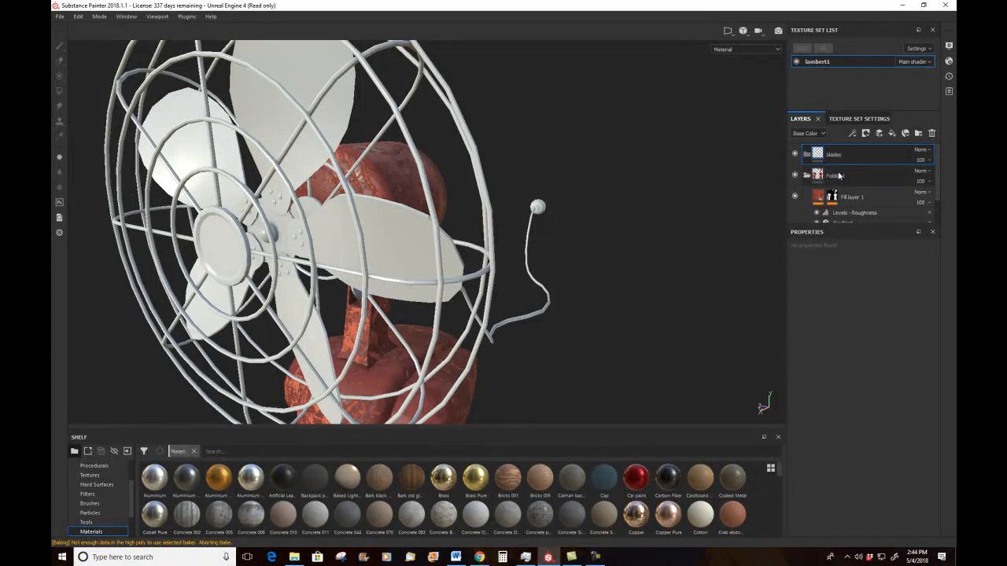
Step: Rename Folder 1, which holds the red paint layer, as body
double_click(839, 176)
type("body")
key("Return")
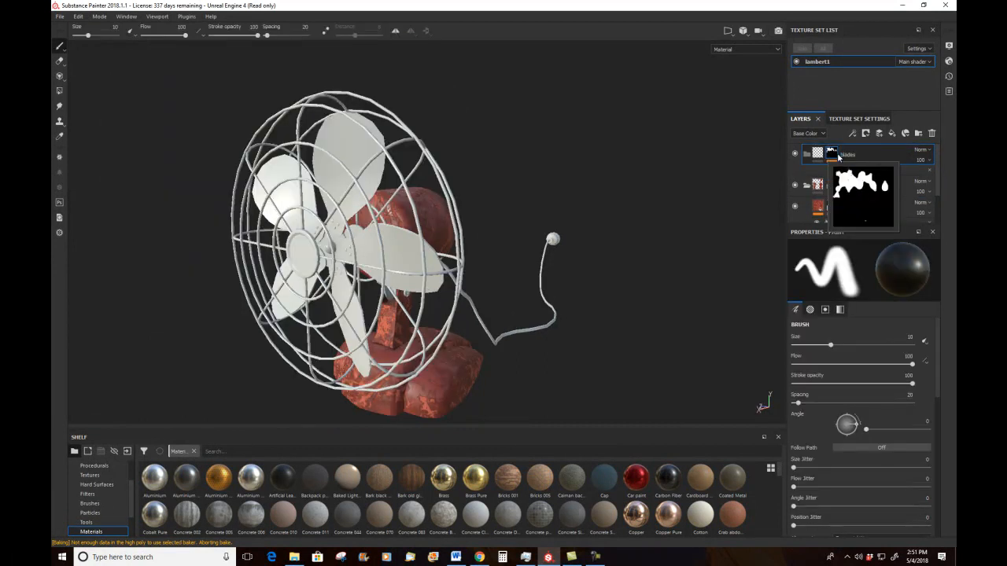
Step: Add a fill layer inside the blades folder and set its base color to olive yellow, with saturation 0.871 and value 0.185
left_click(892, 134)
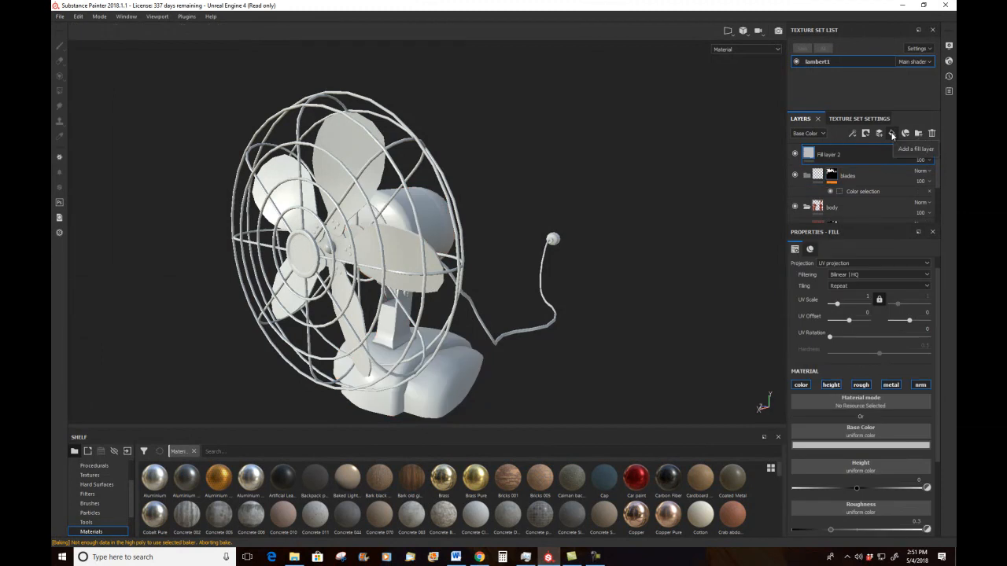
left_click_drag(811, 155, 854, 173)
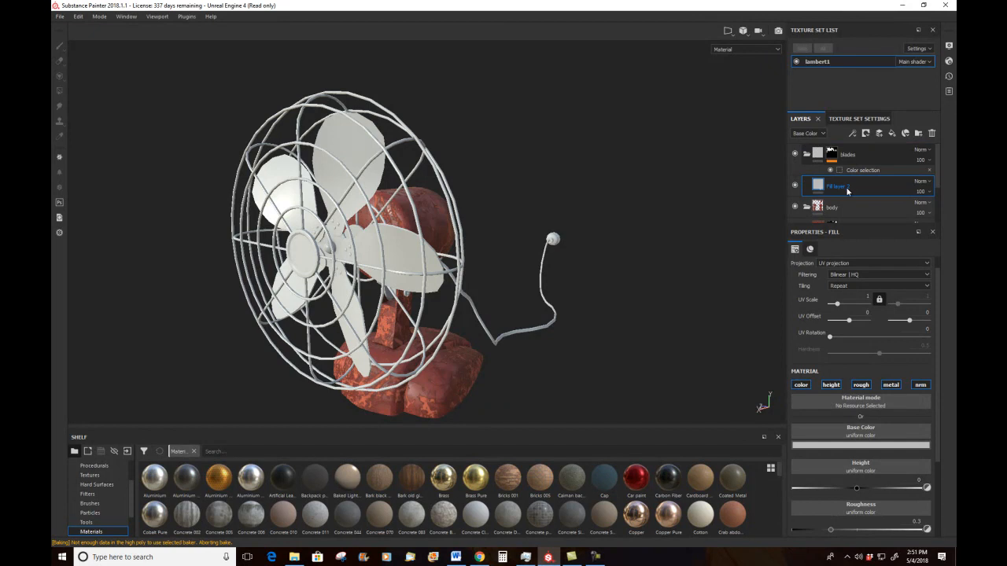
left_click(881, 446)
left_click_drag(864, 492, 870, 505)
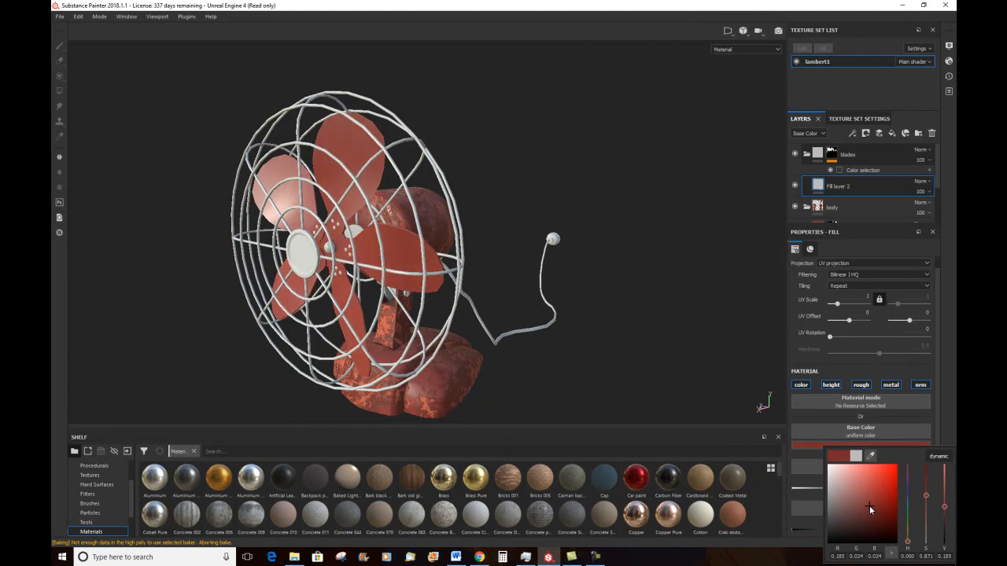
left_click_drag(908, 542, 911, 535)
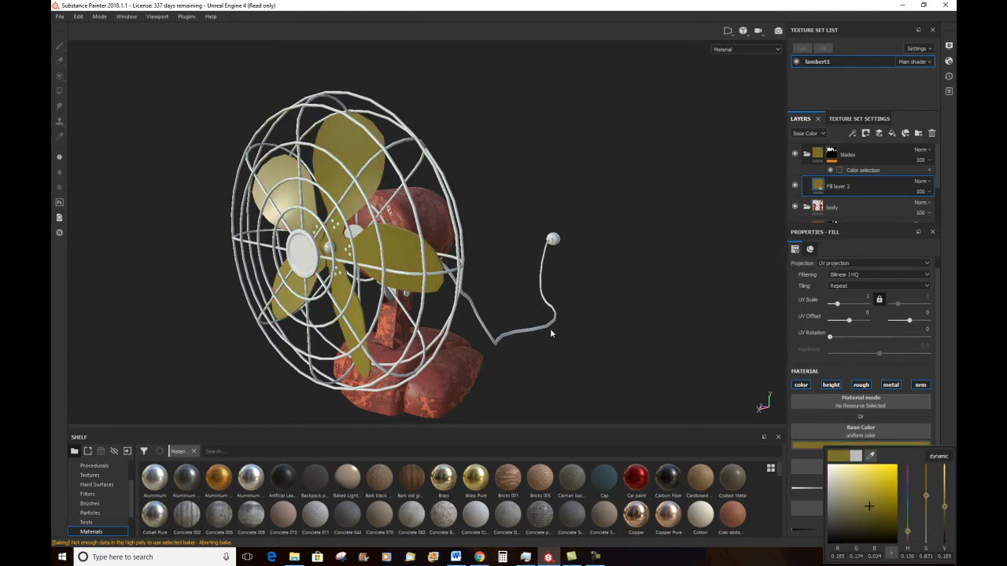
left_click(585, 284)
Step: Set the metallic value of the blades' fill layer to about 0.92 and check the blades from several angles
left_click_drag(584, 284, 490, 221, "alt")
right_click_drag(490, 221, 561, 338, "alt")
middle_click_drag(561, 338, 471, 237, "alt")
scroll(937, 412, "down", 5)
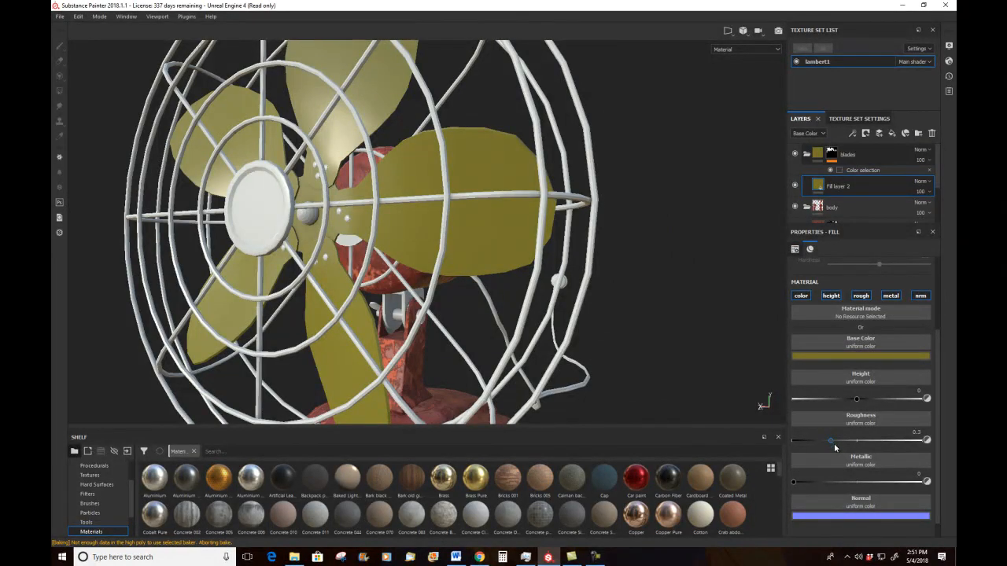
left_click_drag(793, 483, 911, 489)
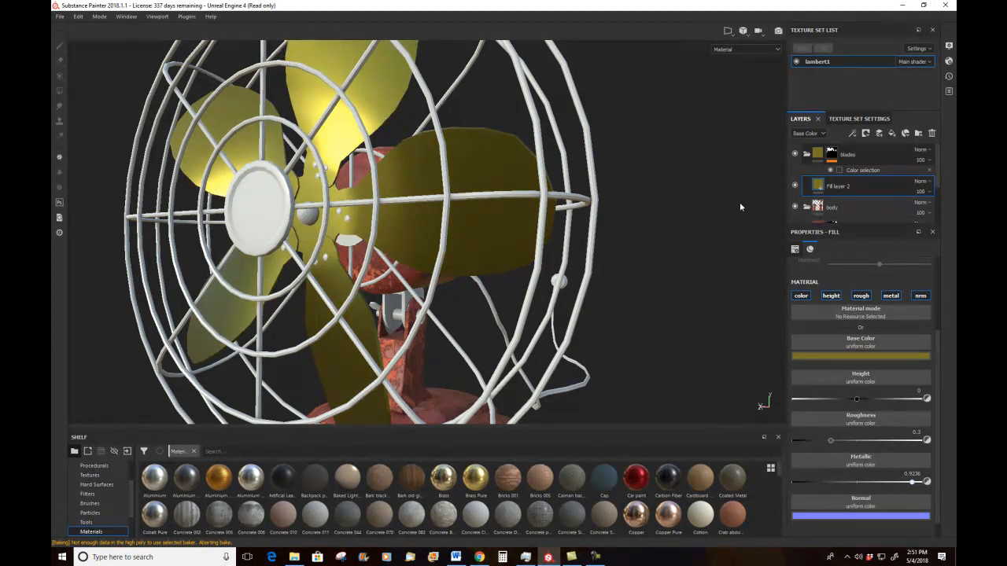
scroll(474, 163, "down", 5)
left_click_drag(415, 160, 714, 220, "alt")
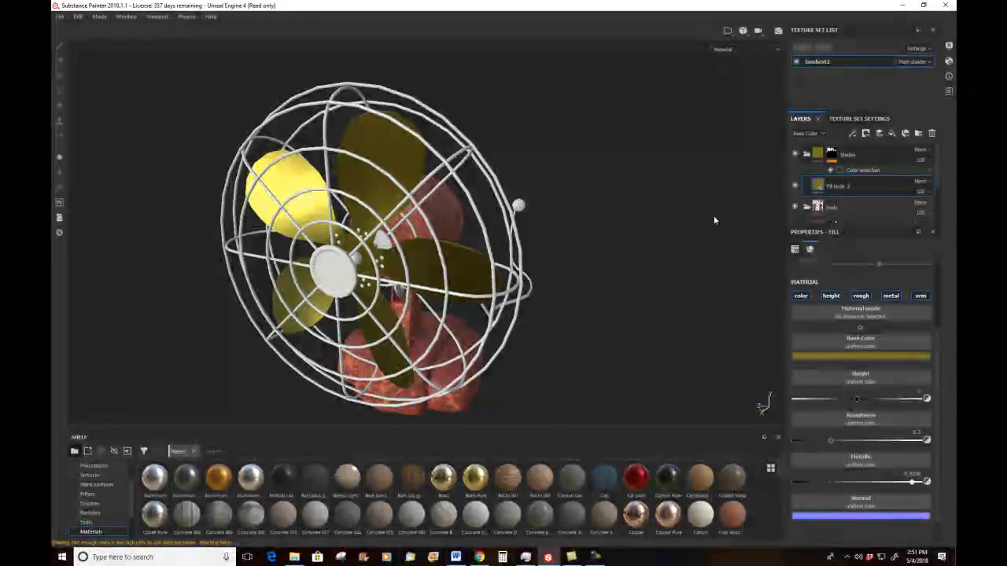
Step: Add a fill effect to Fill layer 2 inside the blades folder
right_click(868, 186)
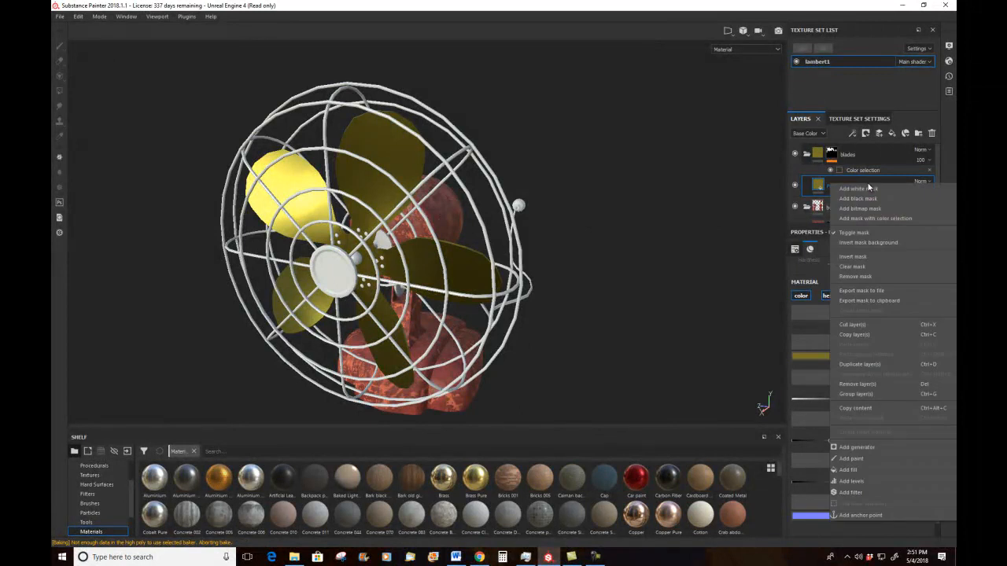
left_click(870, 471)
left_click_drag(746, 371, 620, 257, "alt")
left_click_drag(626, 274, 646, 290, "alt")
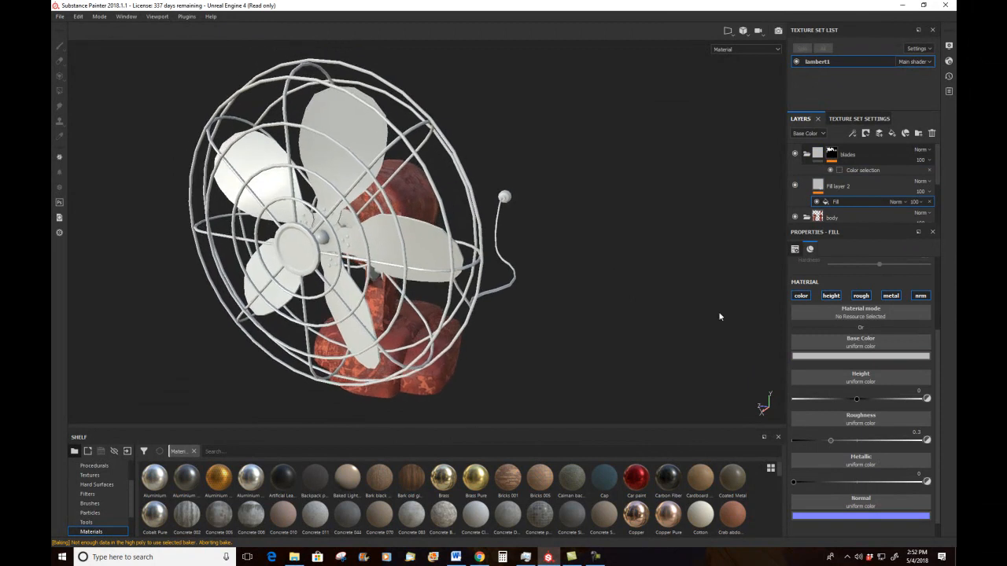
Step: Assign the Grunge Scratches texture to the fill effect's base color and inspect the pattern on the blades
left_click(825, 340)
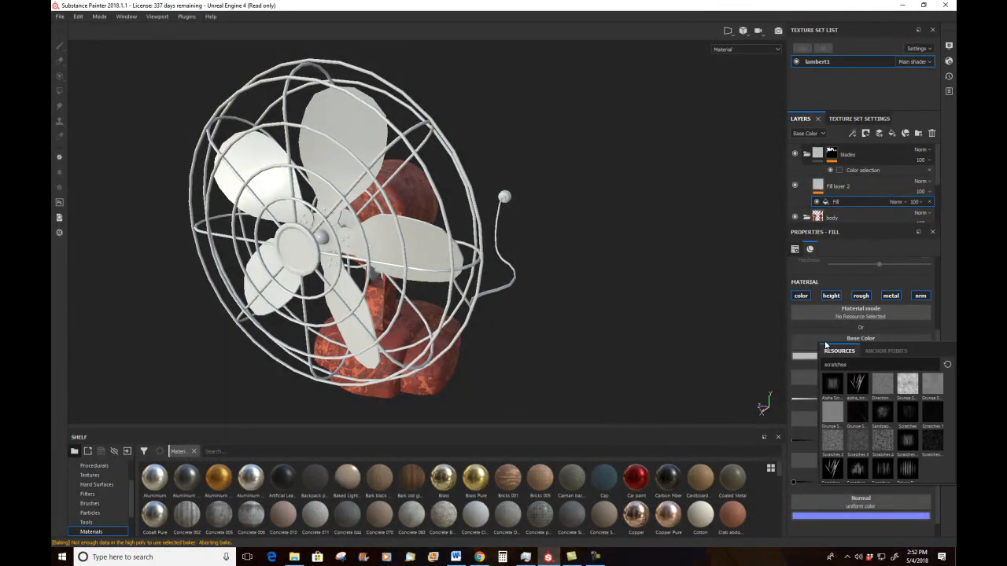
left_click(910, 388)
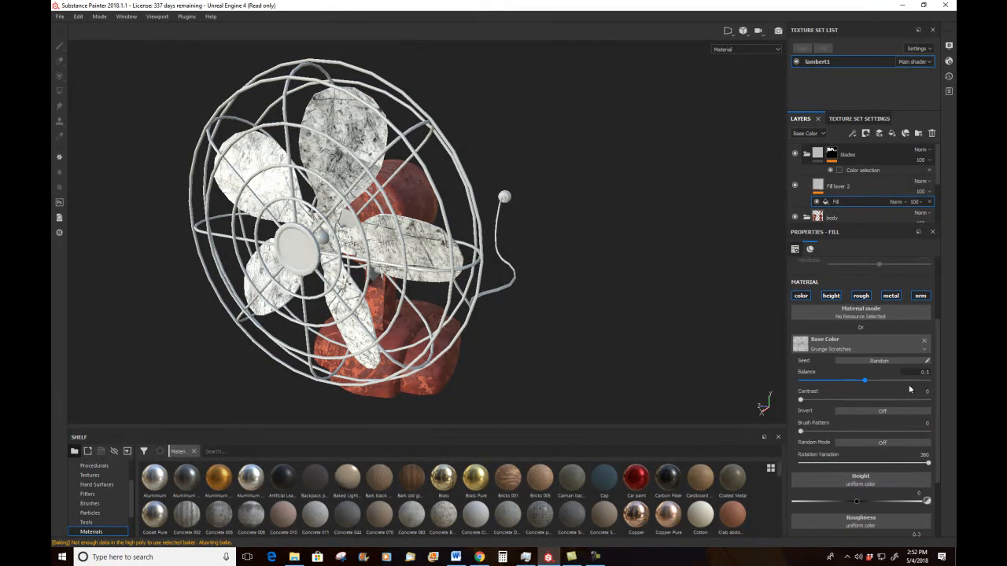
left_click_drag(684, 286, 709, 195, "alt")
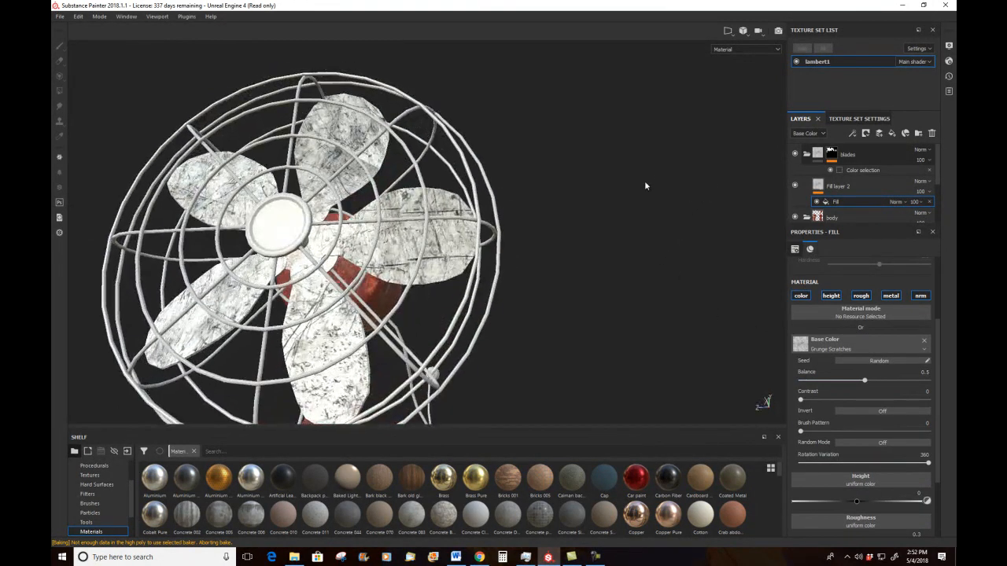
right_click_drag(503, 114, 518, 309, "alt")
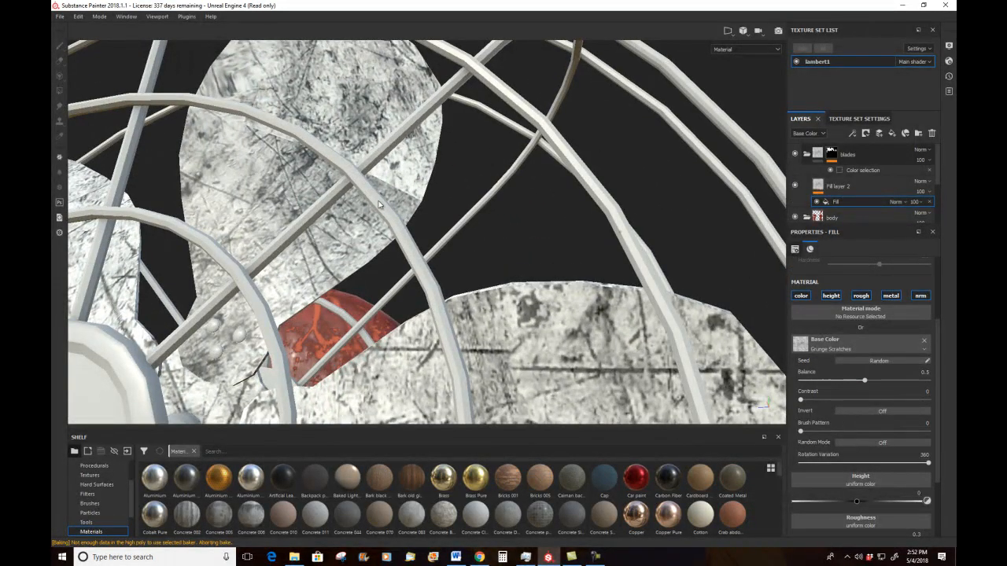
left_click_drag(536, 212, 462, 135, "alt")
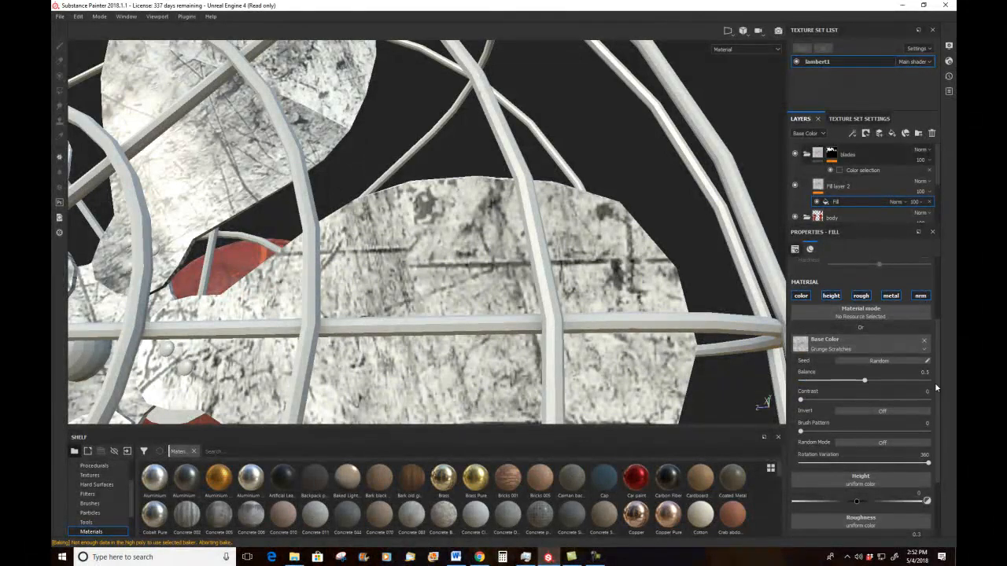
Step: Invert the Grunge Scratches texture in the fill effect's base color
scroll(935, 369, "up", 3)
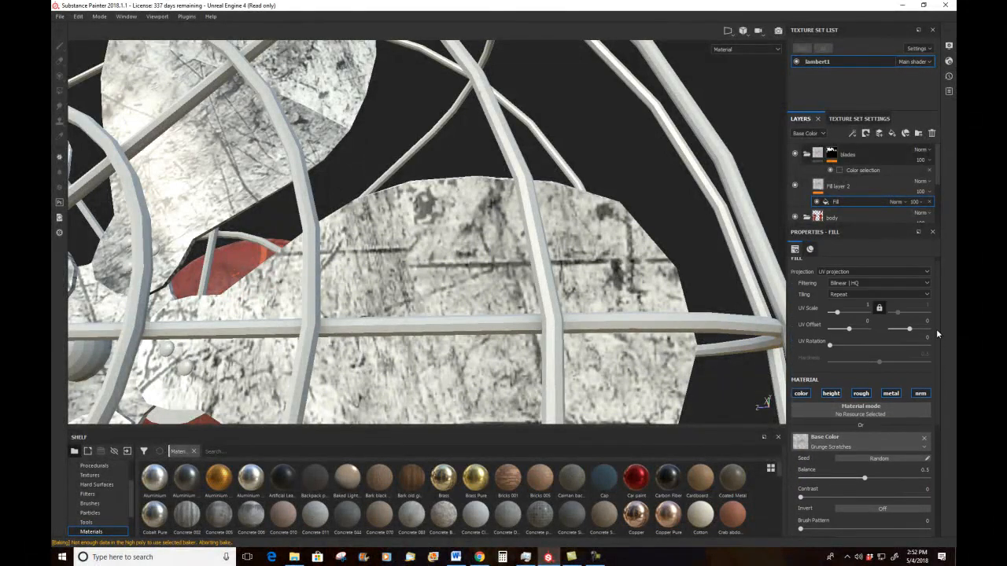
scroll(938, 322, "up", 1)
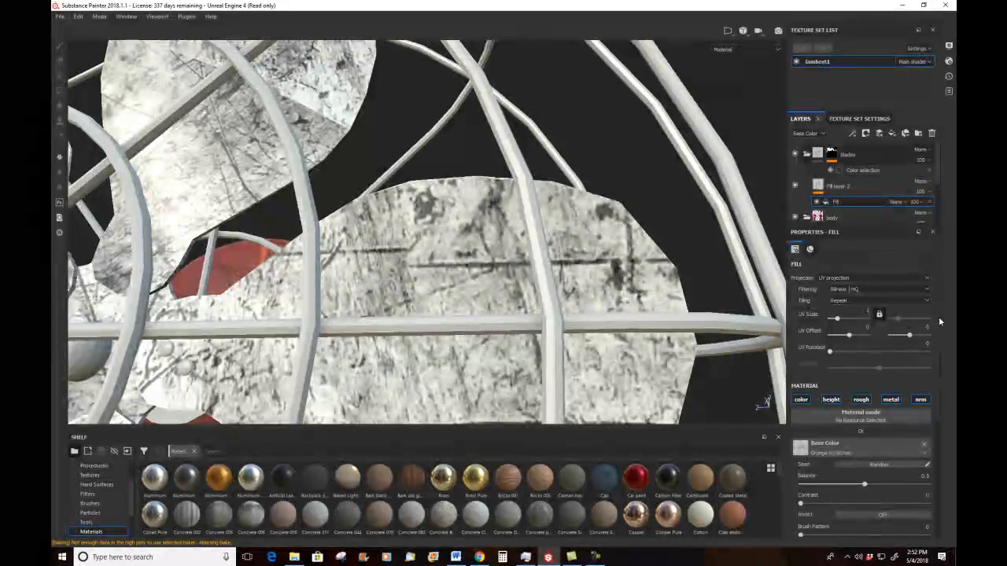
scroll(932, 345, "down", 1)
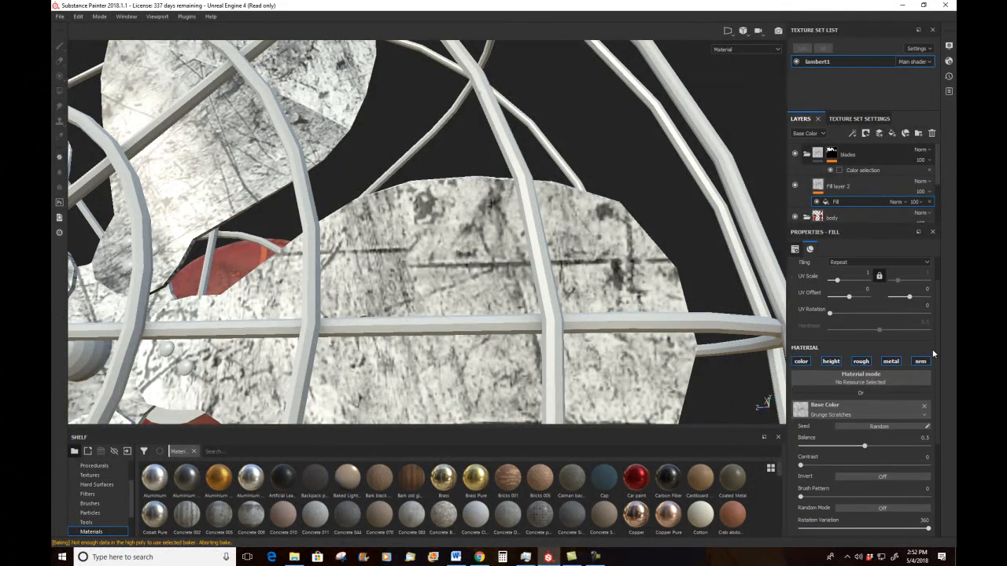
left_click(861, 471)
right_click_drag(526, 225, 533, 300, "alt")
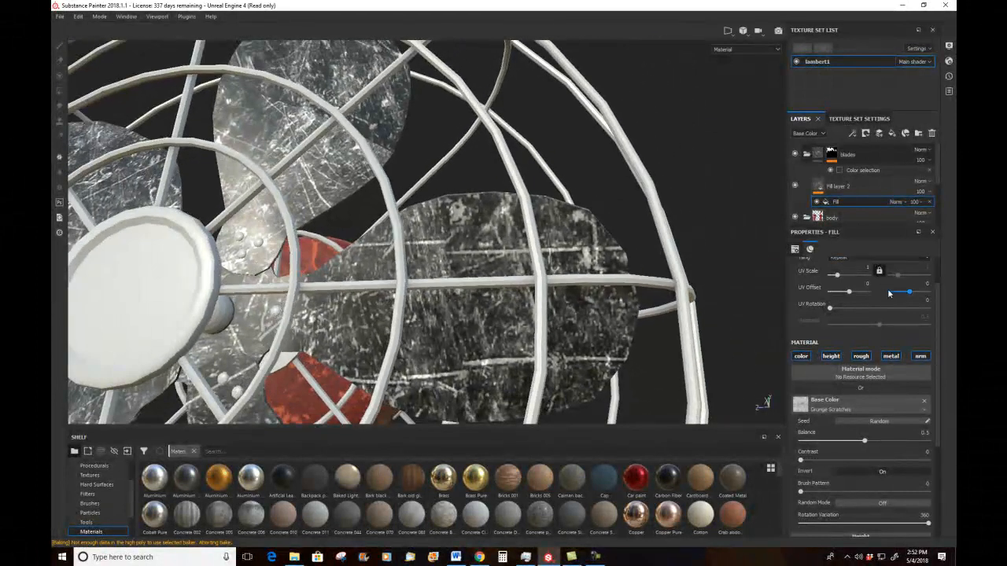
Step: Set the fill effect's base color blending mode to Lighten (Max) so the scratches overlay the yellow paint
left_click(920, 357)
left_click(909, 203)
left_click(903, 203)
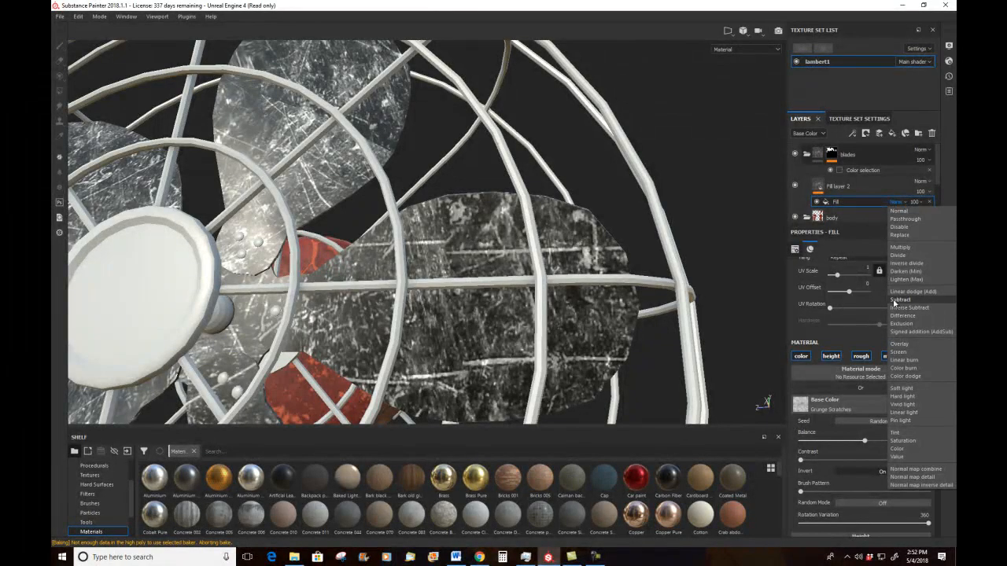
left_click(904, 280)
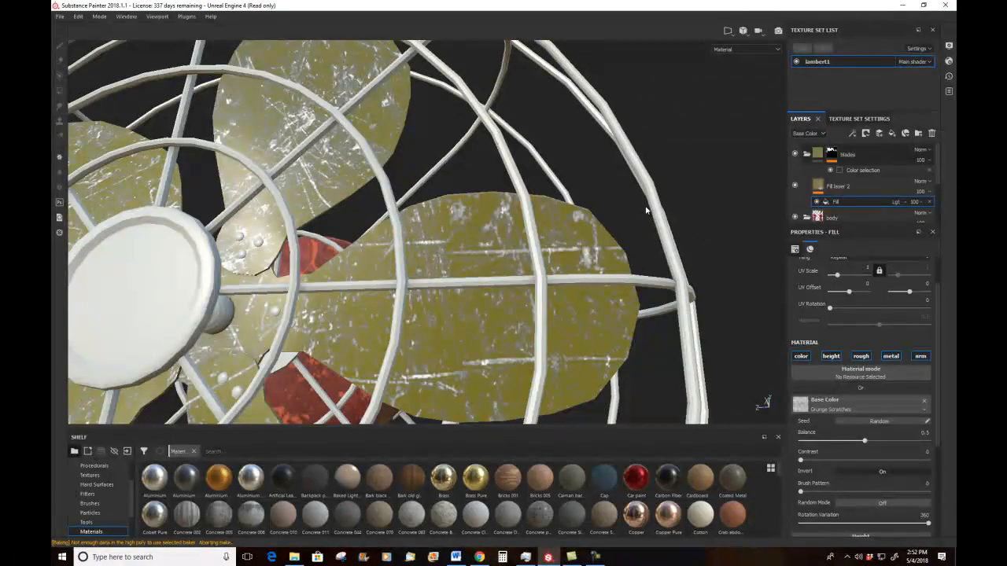
Step: Set the scratch fill effect's metallic value to about 0.89 and its roughness to about 0.35
scroll(938, 373, "down", 5)
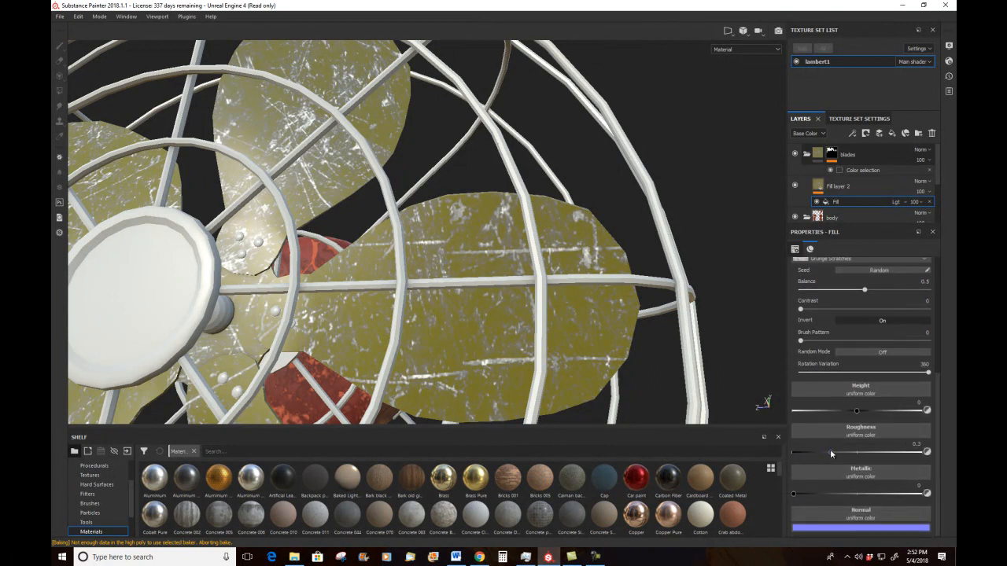
left_click_drag(794, 494, 903, 498)
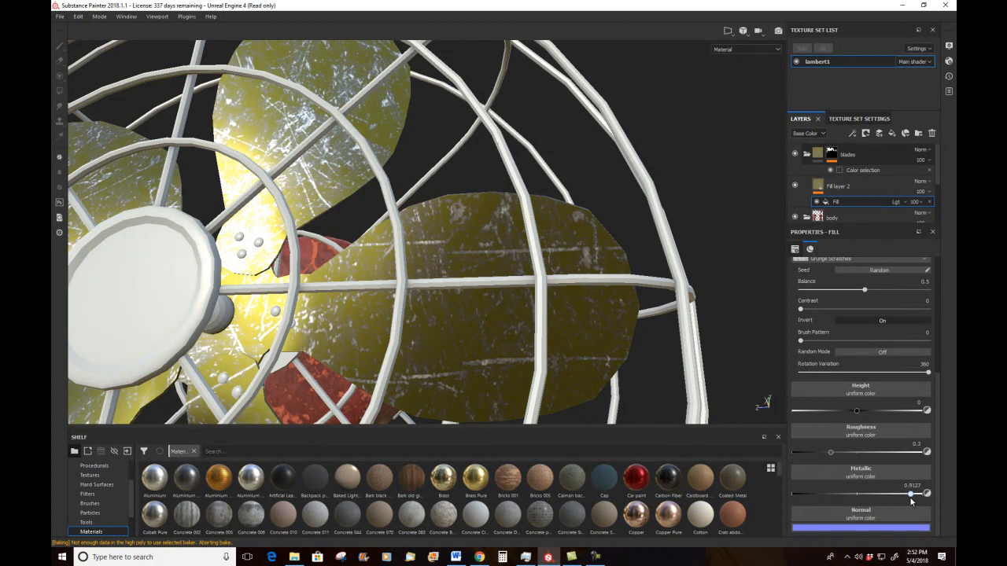
left_click_drag(908, 499, 906, 500)
left_click_drag(578, 303, 594, 281, "alt")
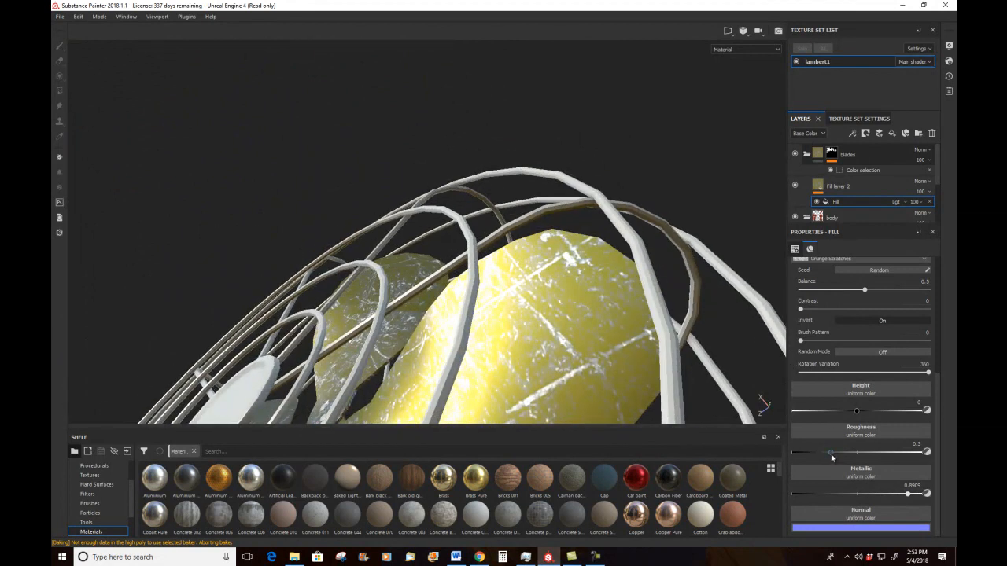
left_click_drag(812, 461, 837, 461)
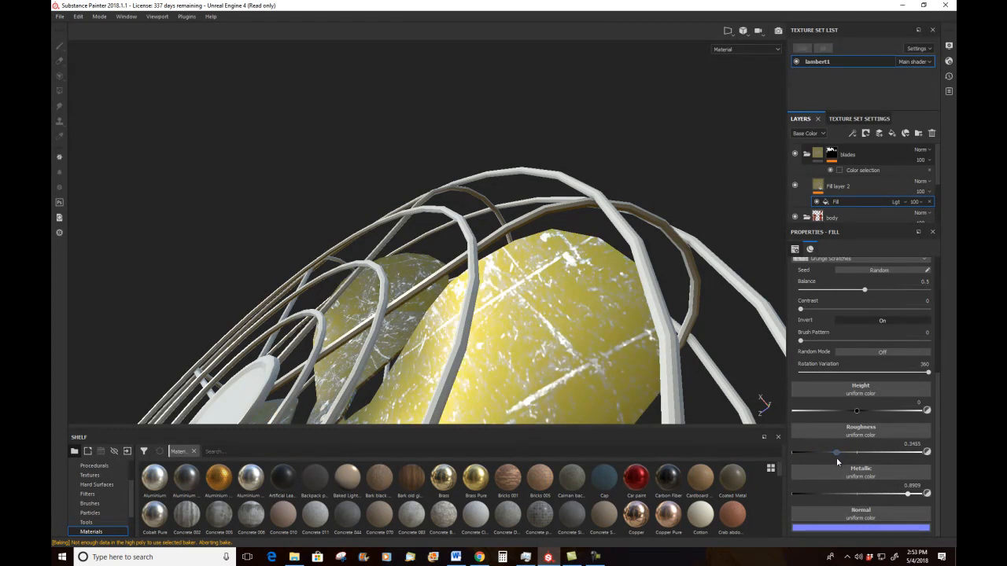
left_click_drag(551, 123, 634, 231, "alt")
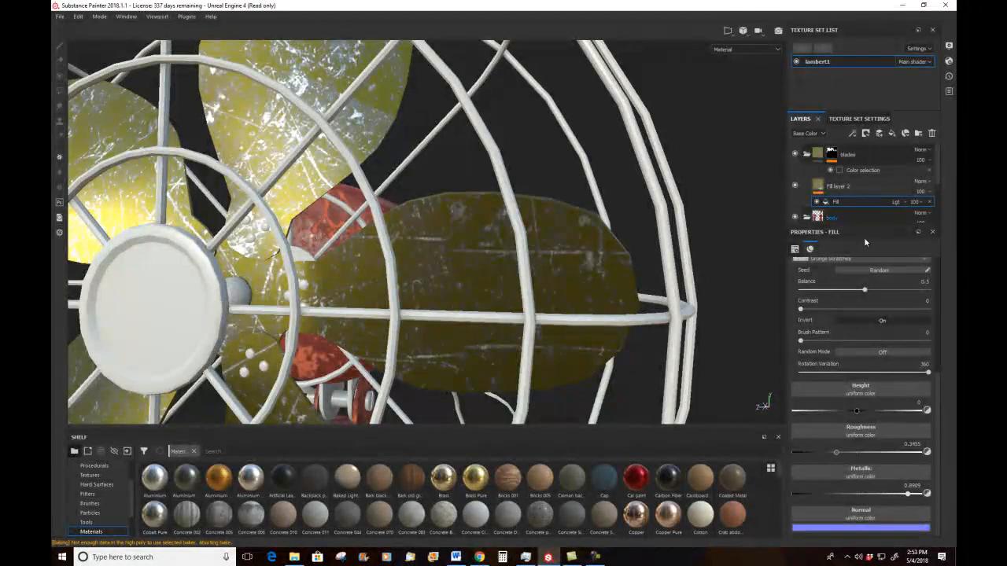
Step: Switch the scratch fill effect from UV projection to tri-planar projection and check the blades
scroll(937, 382, "up", 3)
scroll(945, 299, "up", 3)
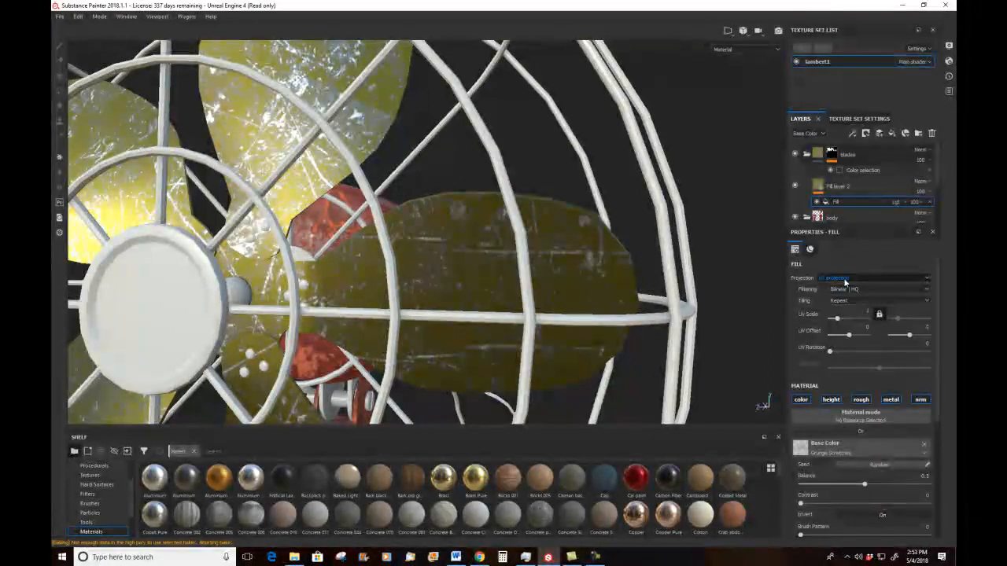
left_click(846, 280)
left_click(843, 292)
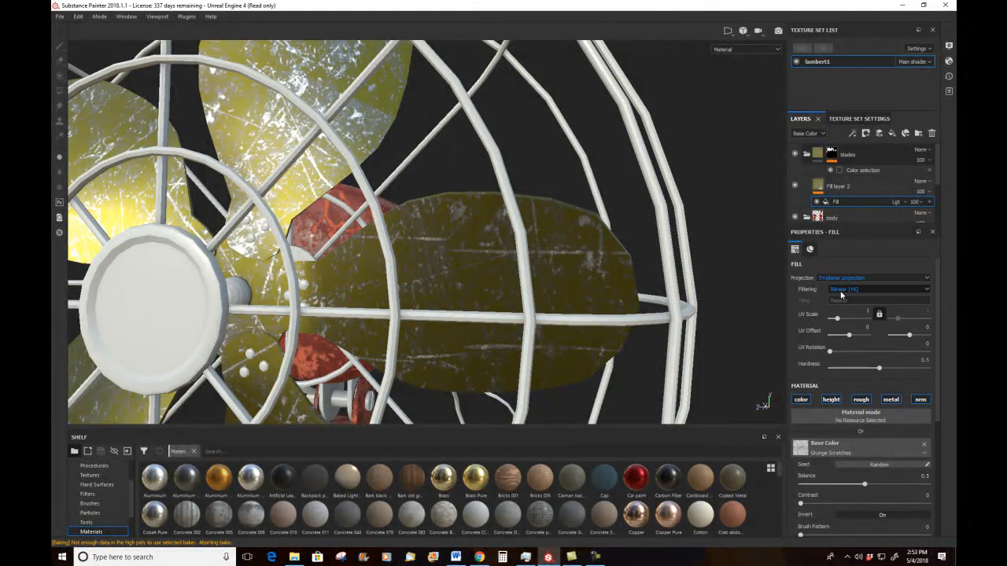
right_click_drag(538, 195, 423, 157, "alt")
left_click_drag(423, 158, 463, 153, "alt")
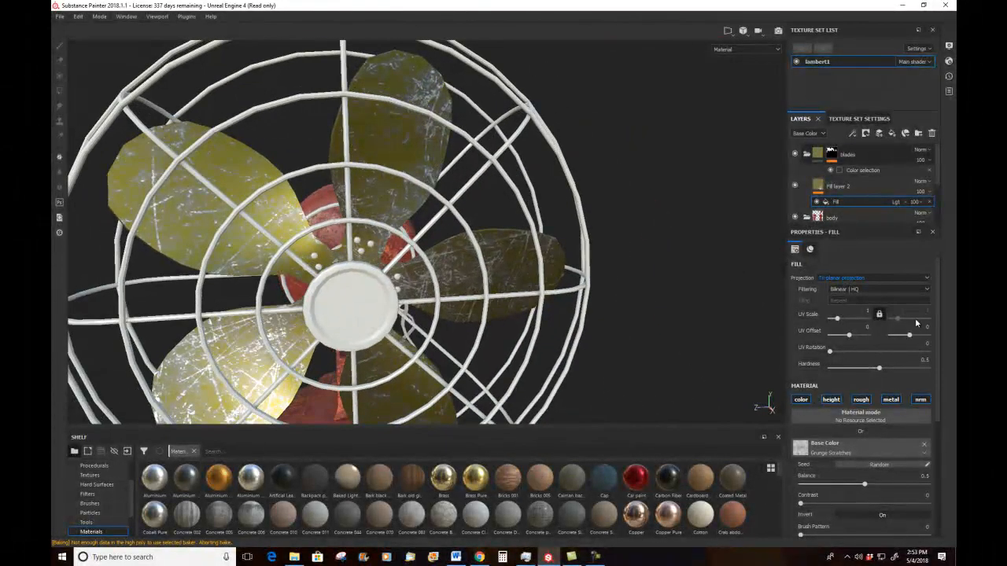
Step: Assign the Grunge Scratches texture to the fill effect's roughness and inspect a blade up close
scroll(938, 354, "down", 5)
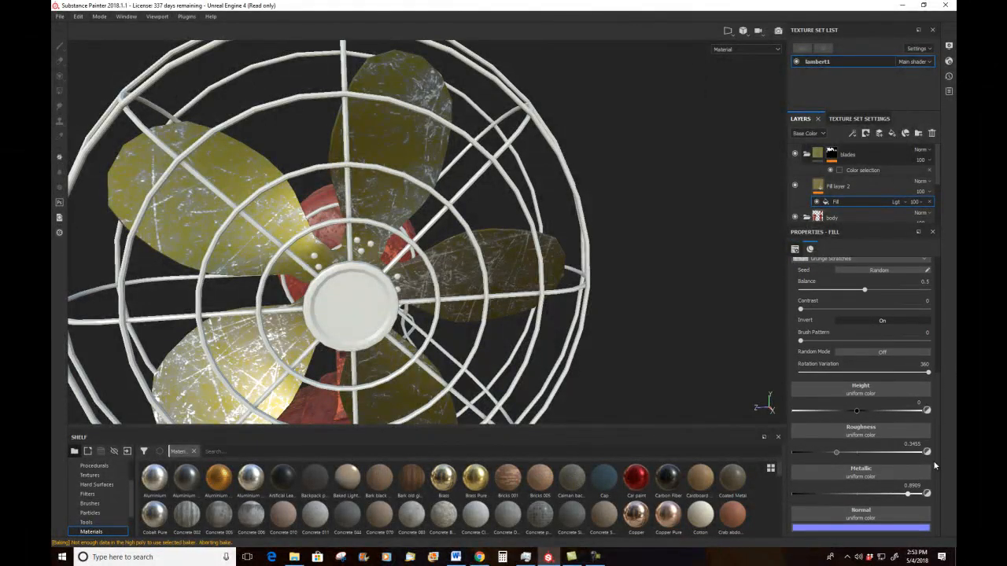
left_click(857, 433)
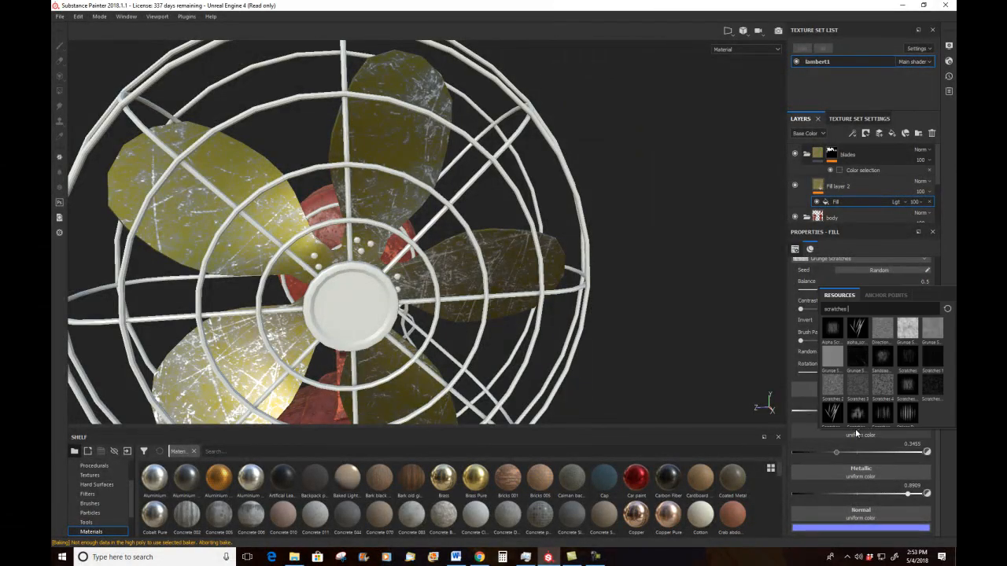
left_click(906, 335)
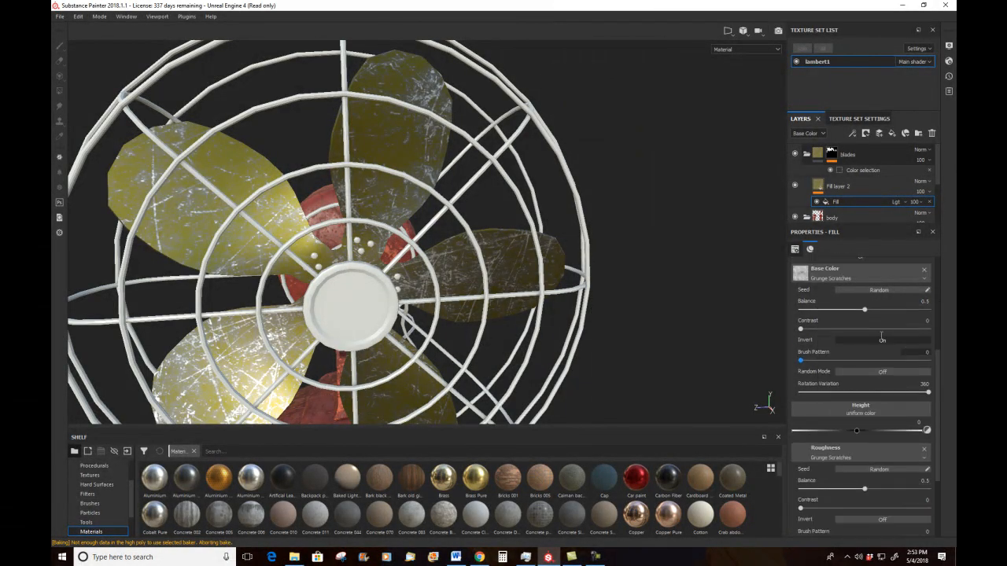
left_click_drag(656, 202, 490, 121, "alt")
right_click_drag(490, 121, 768, 481, "alt")
left_click_drag(636, 239, 666, 268, "alt")
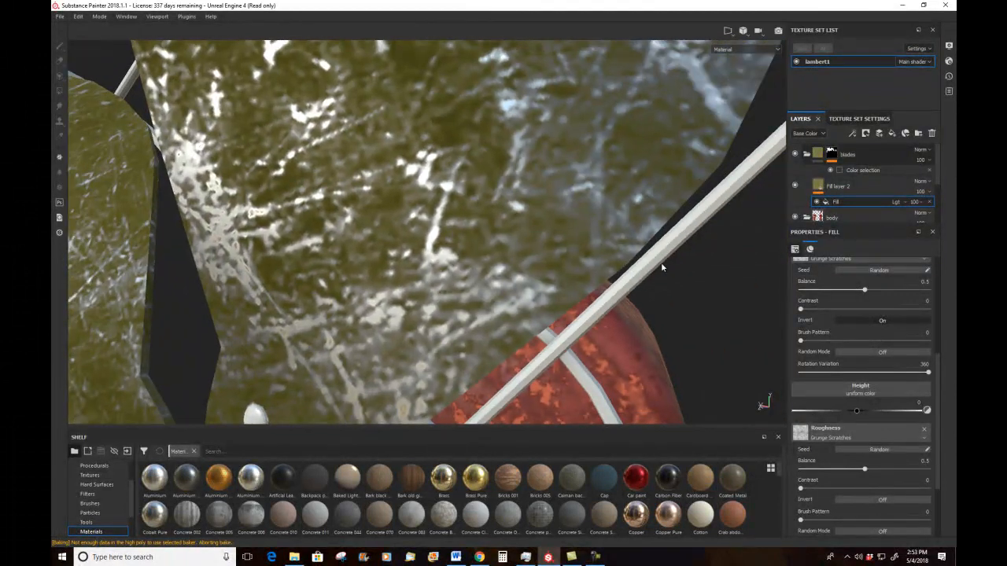
mouse_move(937, 397)
left_mouse_down()
mouse_move(932, 488)
mouse_move(948, 357)
mouse_move(949, 402)
left_mouse_up()
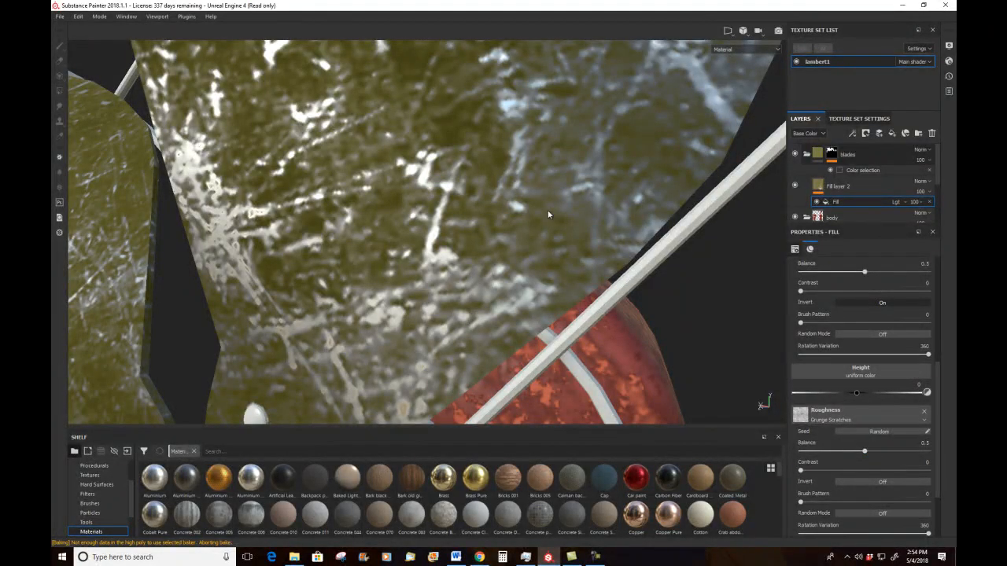
Step: Display only the Roughness channel and examine the scratch pattern on the blades
left_click(727, 48)
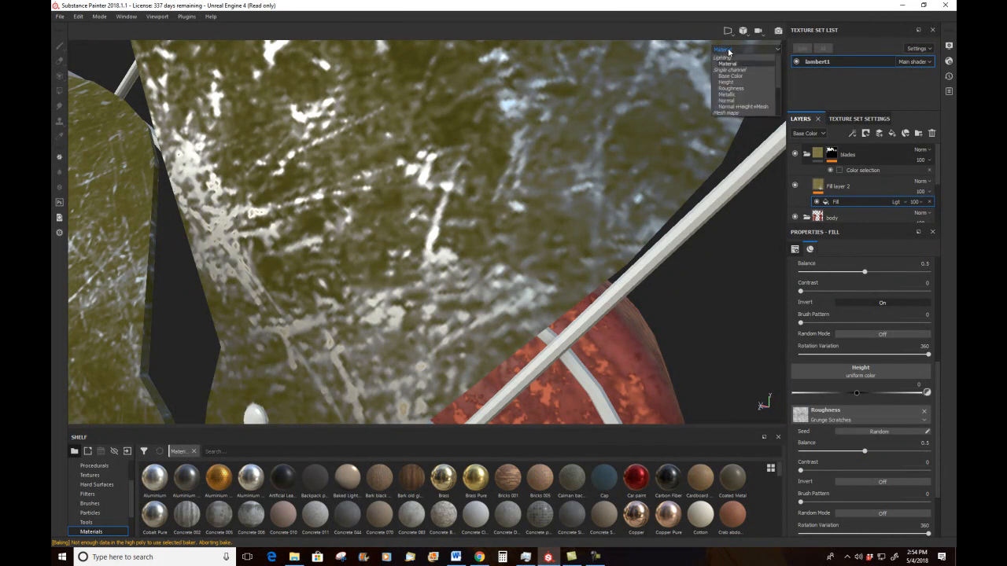
left_click(734, 88)
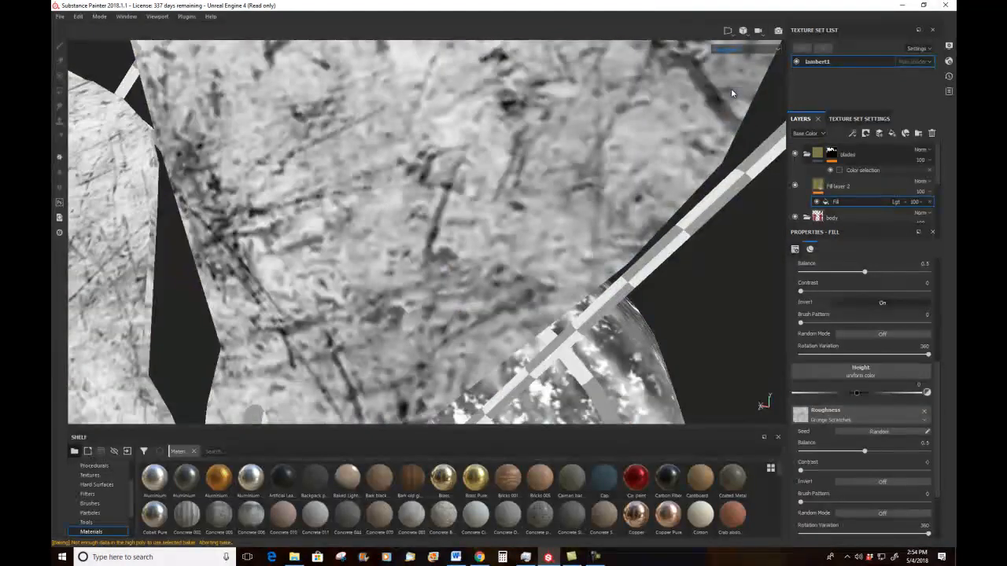
scroll(408, 81, "up", 2)
scroll(408, 81, "down", 1)
scroll(408, 80, "down", 3)
scroll(408, 79, "up", 3)
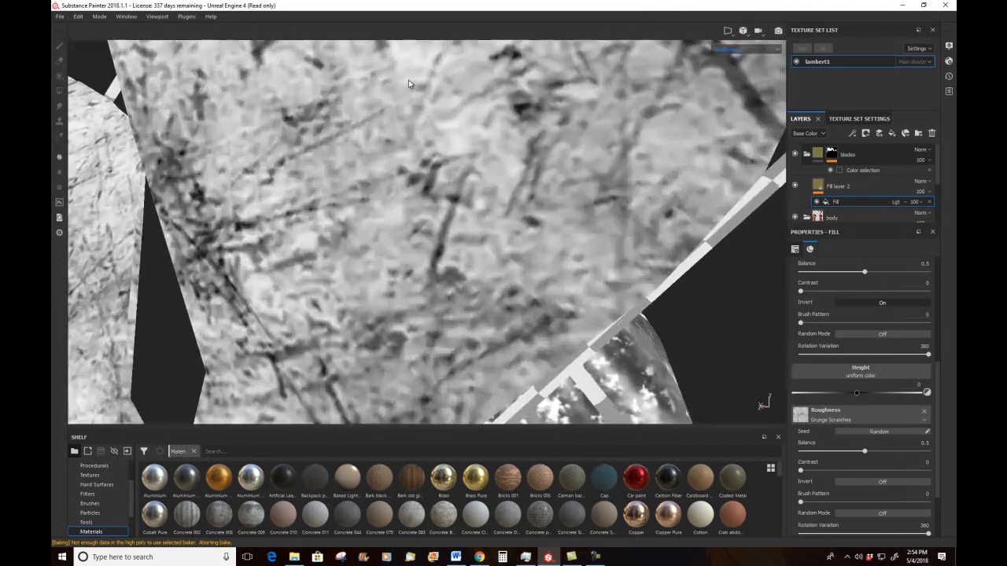
scroll(629, 135, "down", 5)
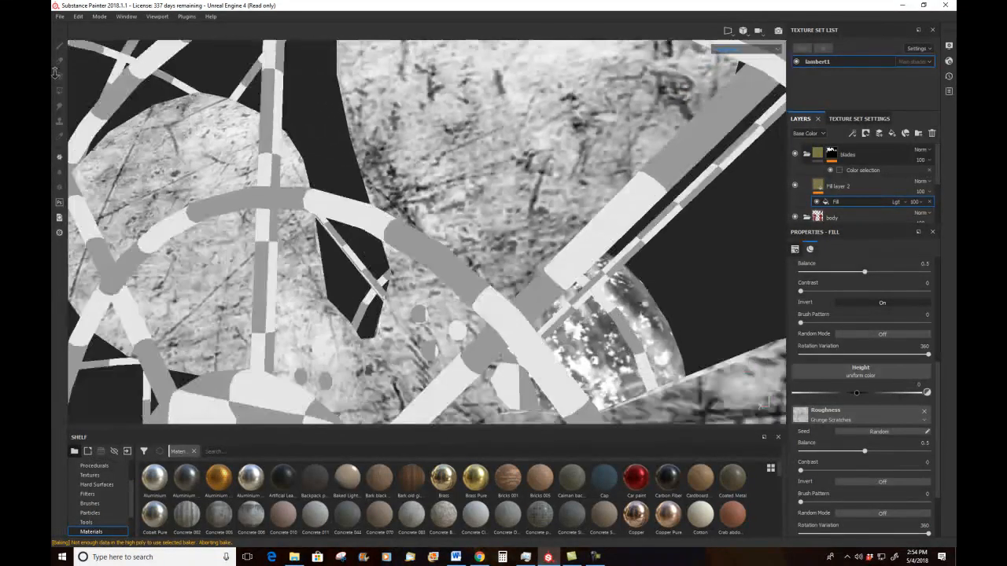
left_click_drag(489, 119, 519, 141, "alt")
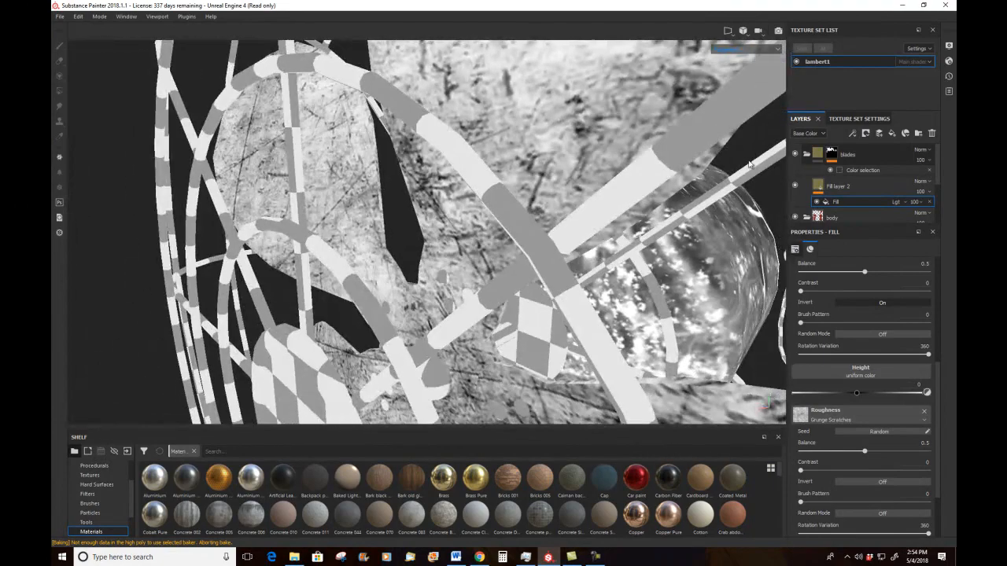
Step: Display only the Base Color channel for comparison, and return the viewport to the Material view
left_click(744, 51)
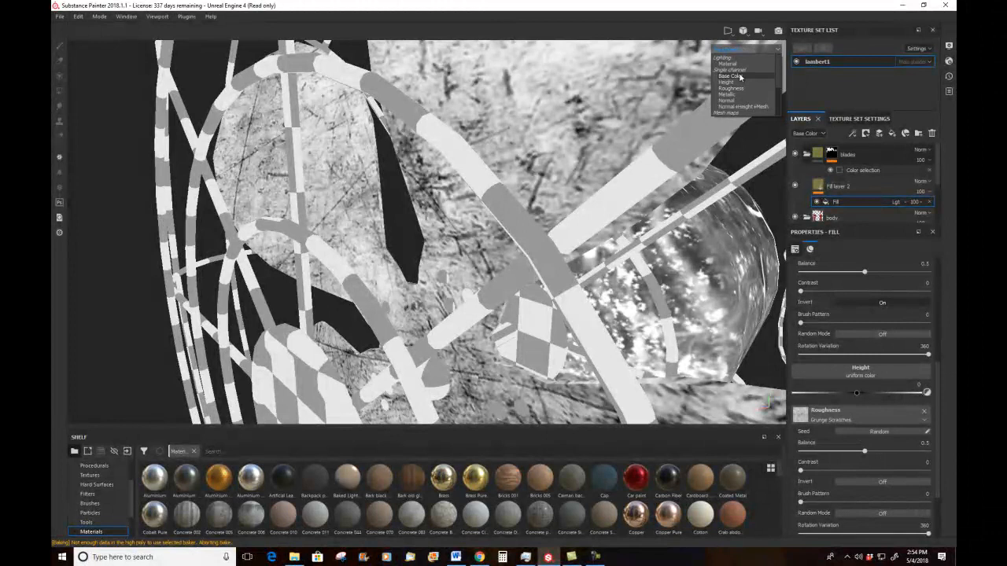
left_click(739, 78)
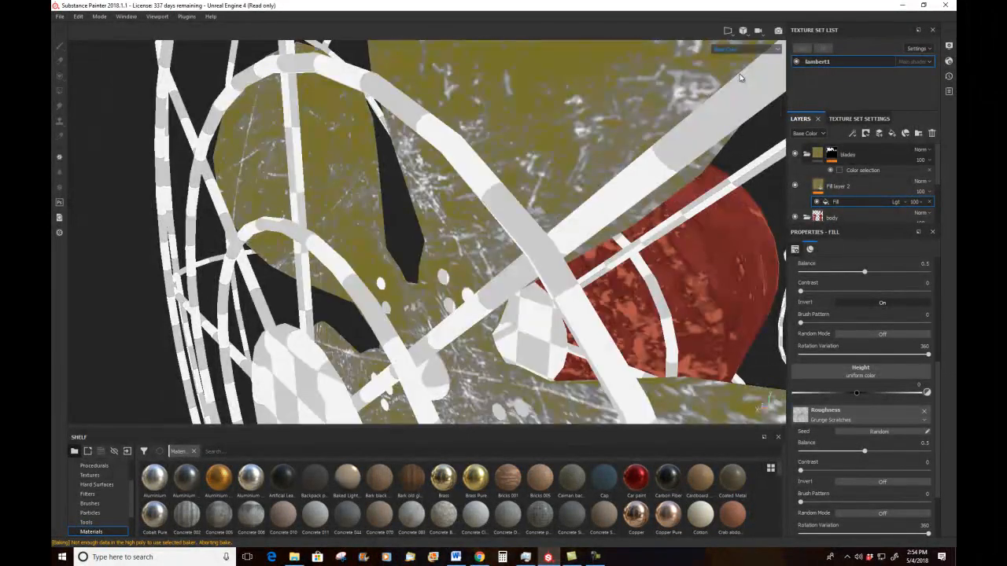
left_click(734, 49)
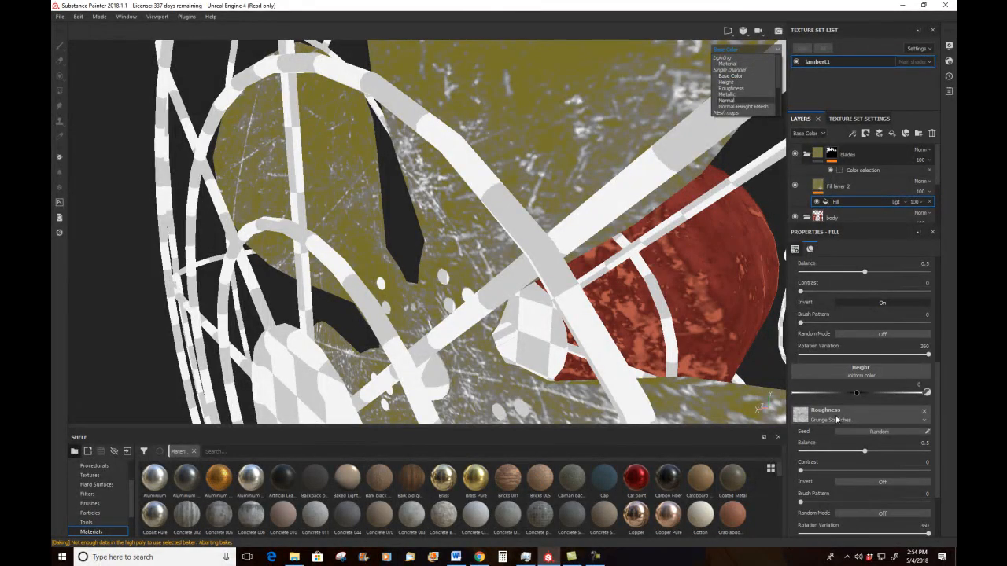
left_click(727, 63)
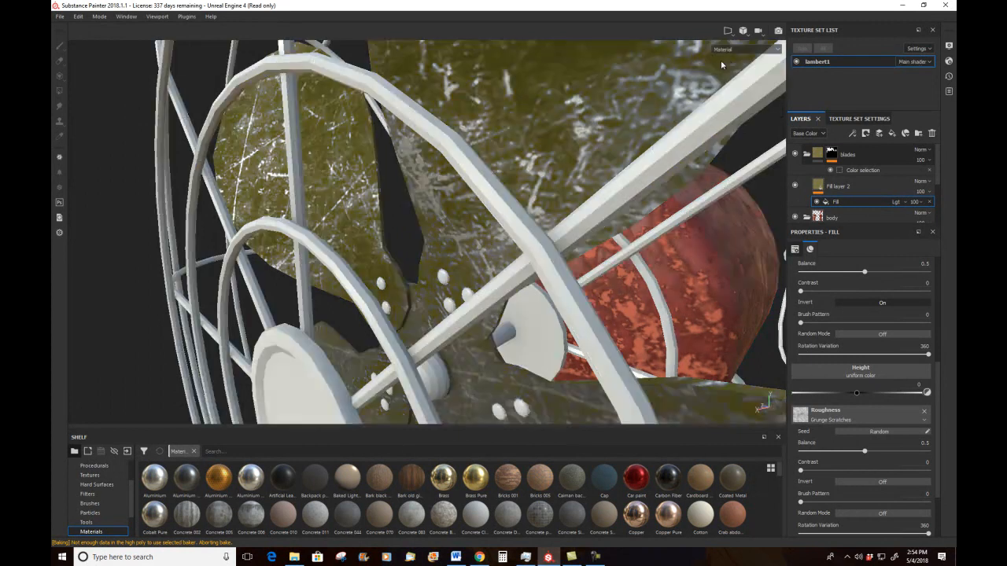
Step: Display only the Base Color channel and examine the scratch pattern across the blades from several angles
left_click_drag(568, 117, 720, 91, "alt")
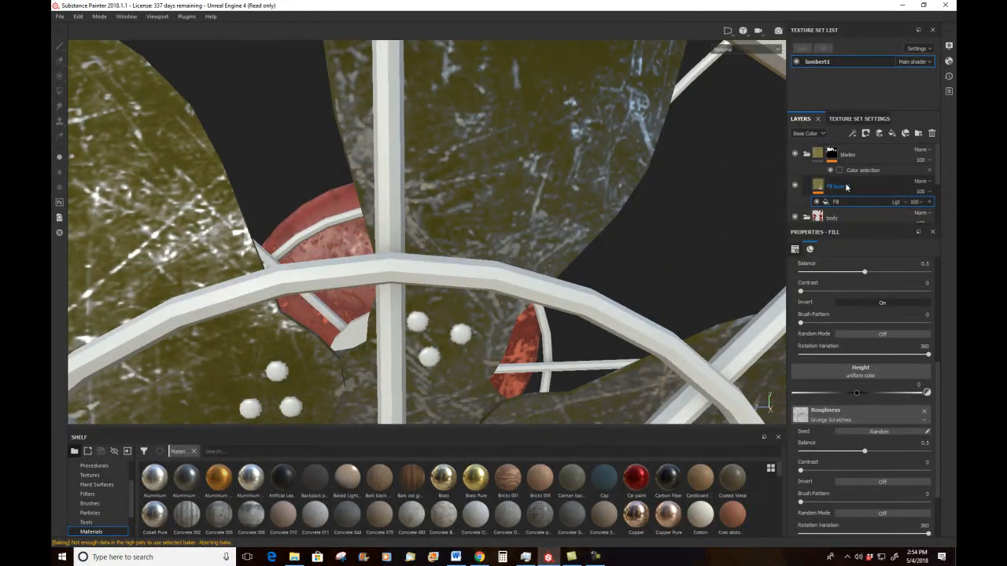
left_click(735, 48)
left_click(739, 59)
left_click_drag(634, 171, 500, 172, "alt")
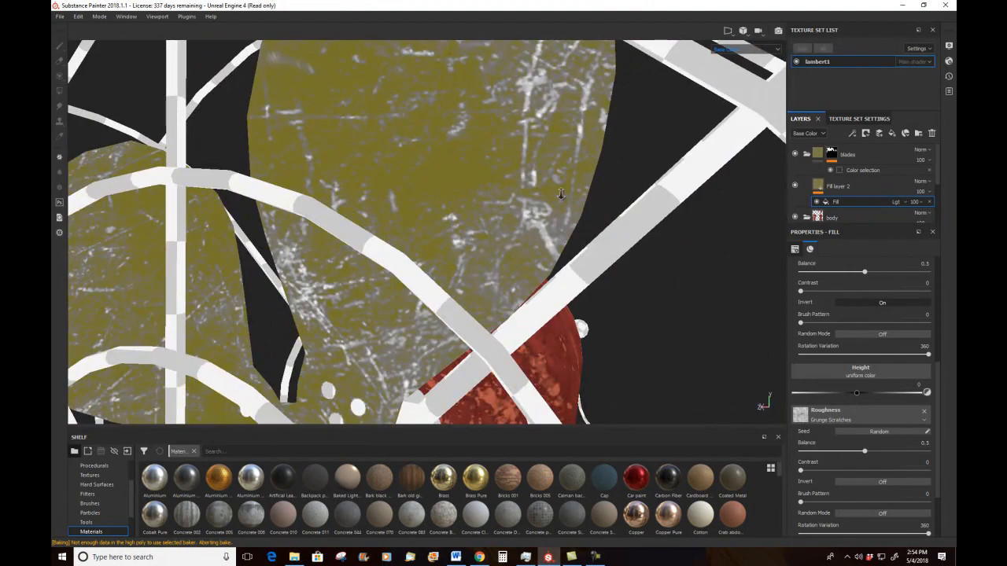
right_click_drag(561, 198, 239, 56, "alt")
mouse_move(489, 167)
left_mouse_down("alt")
mouse_move(280, 173)
mouse_move(485, 155)
left_mouse_up("alt")
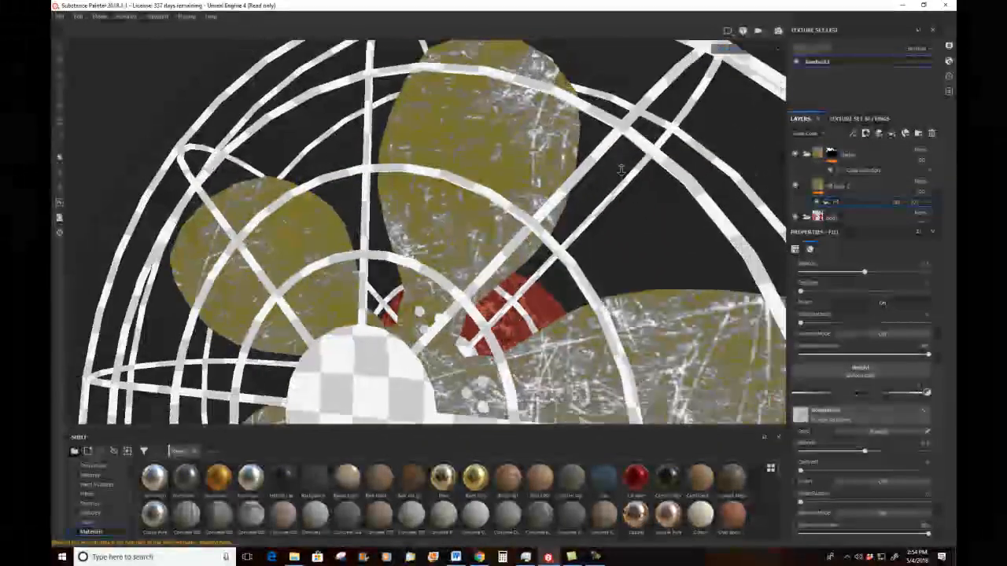
right_click_drag(621, 170, 582, 224, "alt")
left_click_drag(582, 224, 508, 172, "alt")
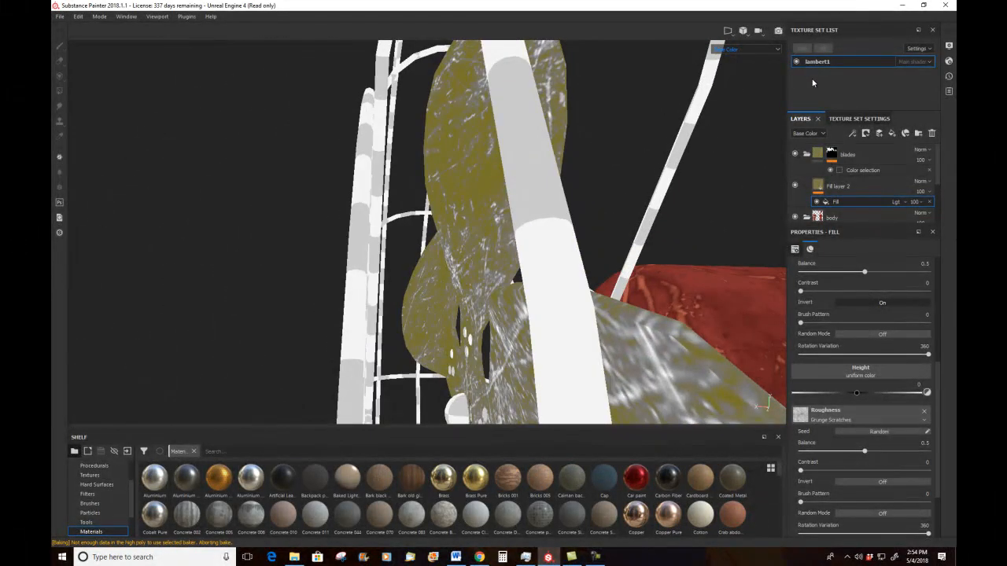
Step: Return the viewport to the Material view and examine the lit scratches on the blades
left_click(751, 50)
left_click(751, 59)
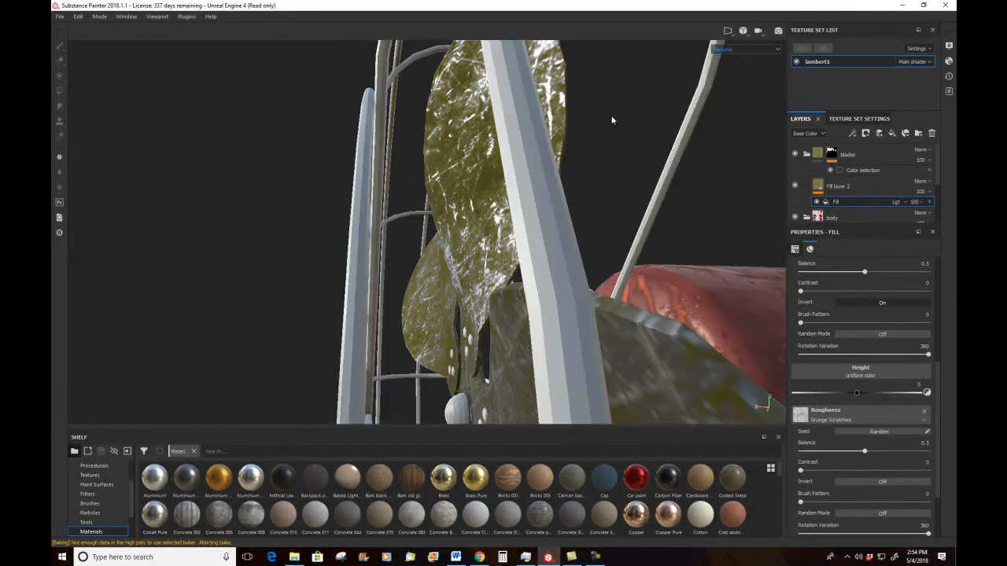
left_click_drag(485, 116, 716, 184, "alt")
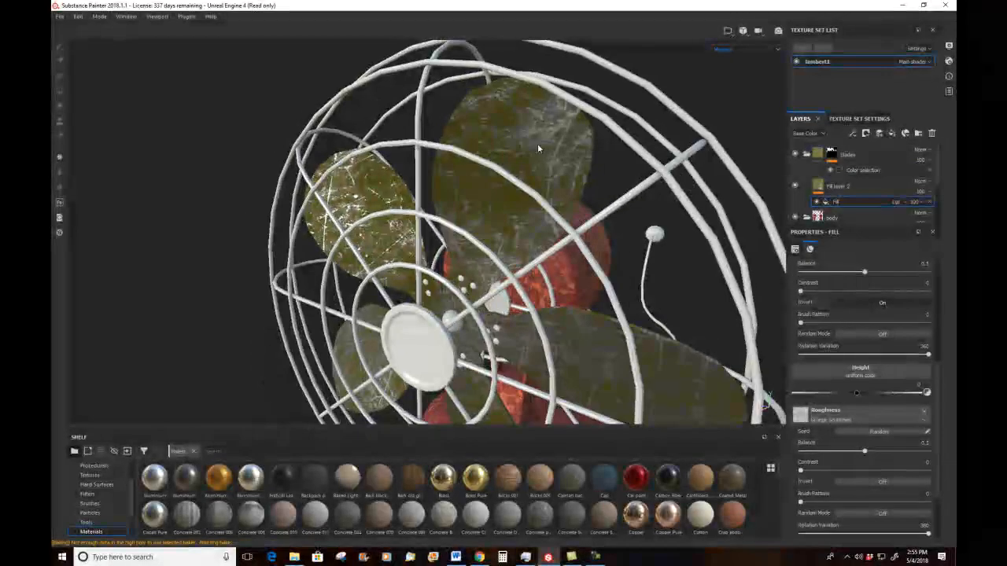
Step: Add a fill layer above Fill layer 2 in the blades folder and set its base color to near-black (R 0.012, G 0.008, B 0.008)
left_click(874, 173)
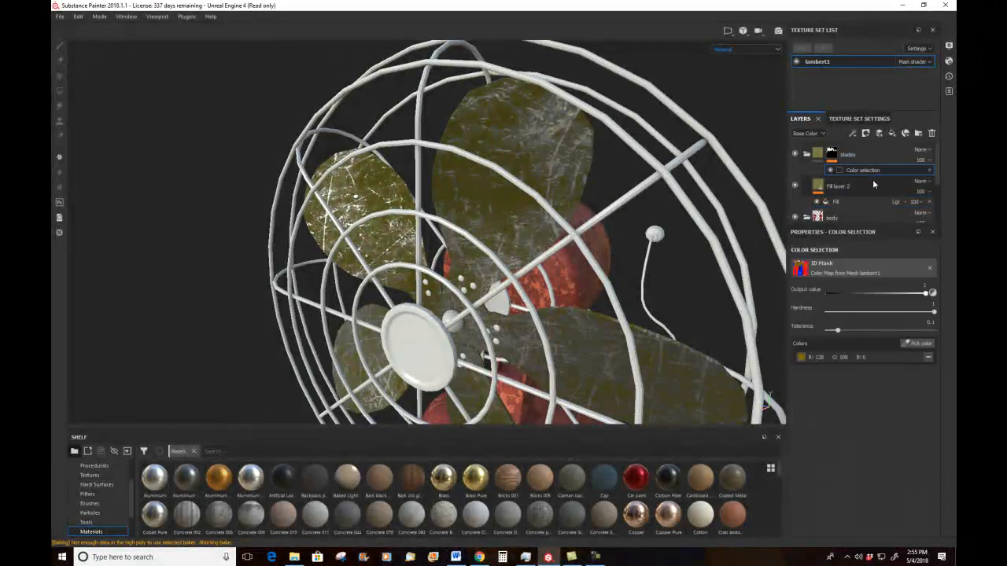
left_click(872, 180)
left_click(893, 133)
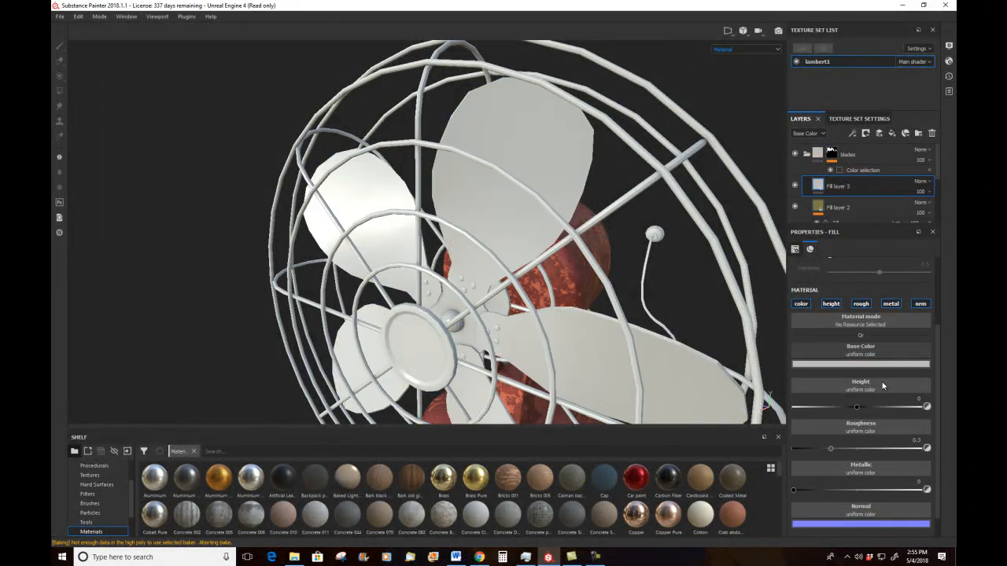
left_click(876, 364)
left_click_drag(839, 421, 841, 454)
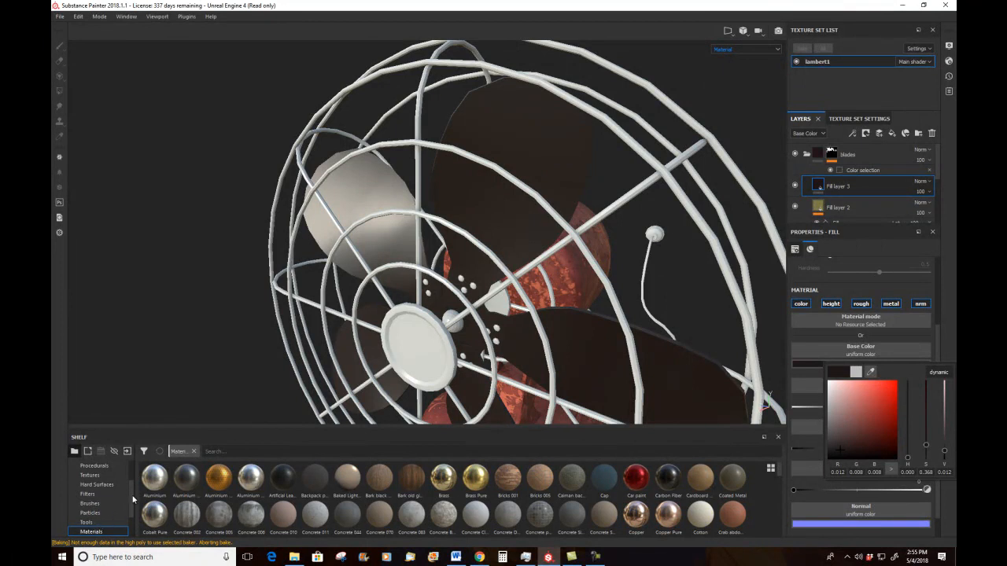
Step: Add the Rust Fine material as a layer above the near-black fill in the blades folder, and hide the near-black fill
scroll(134, 496, "up", 3)
scroll(135, 489, "down", 1)
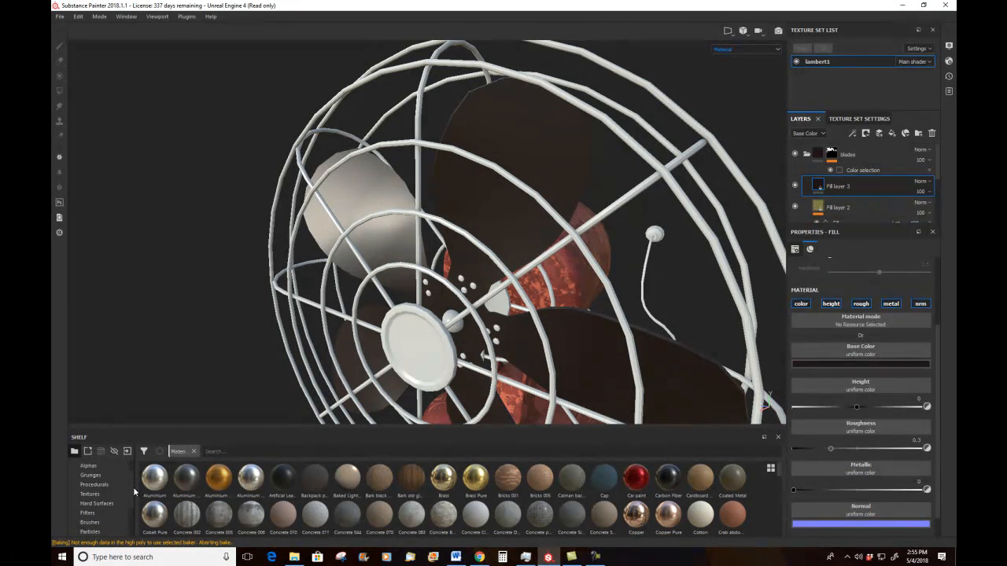
scroll(131, 503, "down", 5)
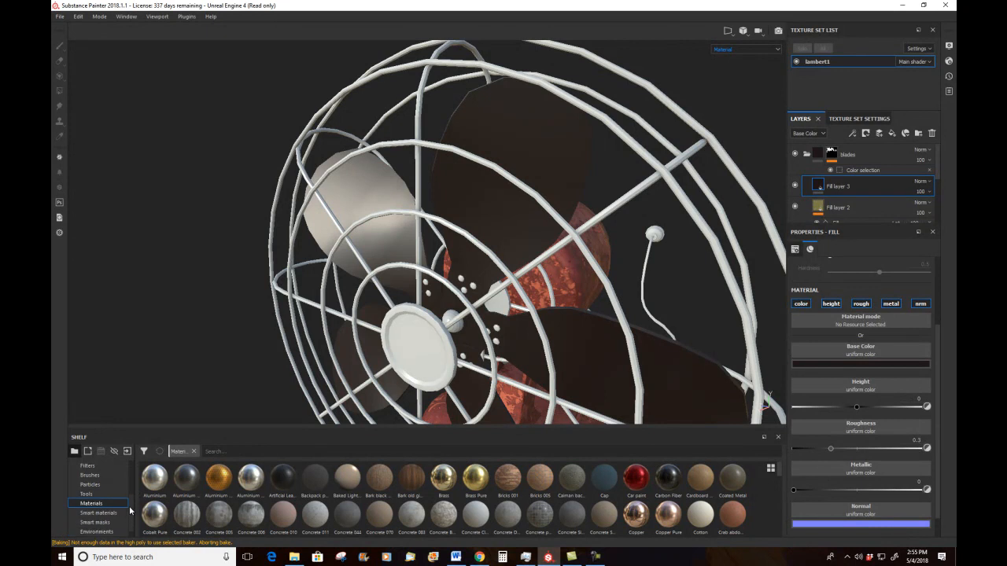
left_click_drag(781, 467, 785, 520)
left_click_drag(315, 477, 898, 182)
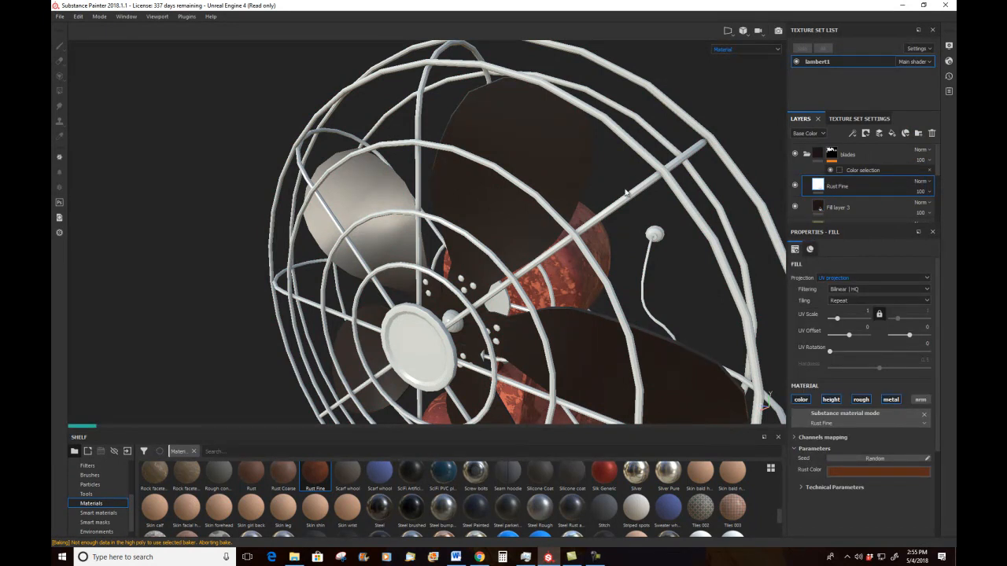
left_click_drag(626, 182, 777, 215, "alt")
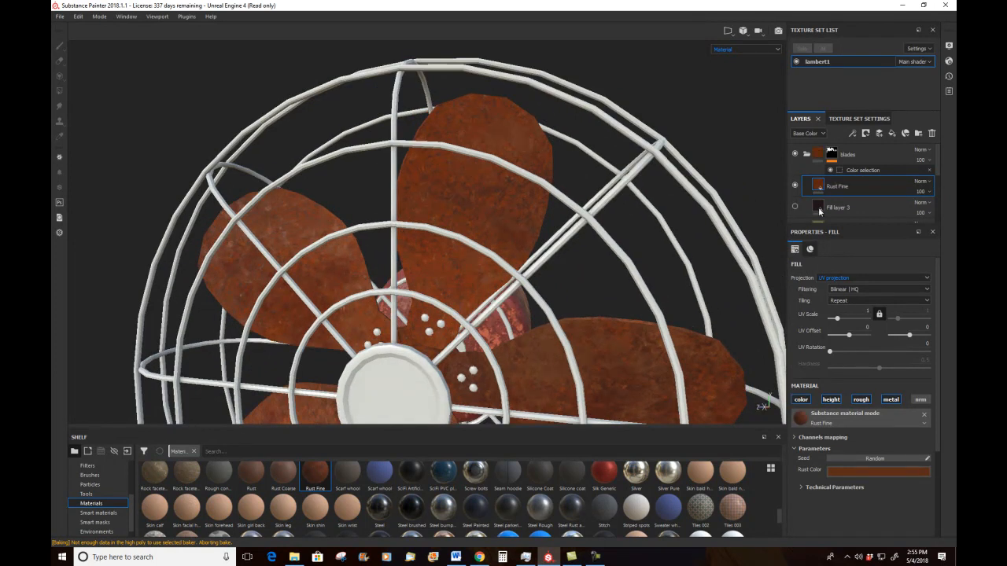
Step: Add a black mask to the Rust Fine layer
left_click(865, 132)
left_click(881, 155)
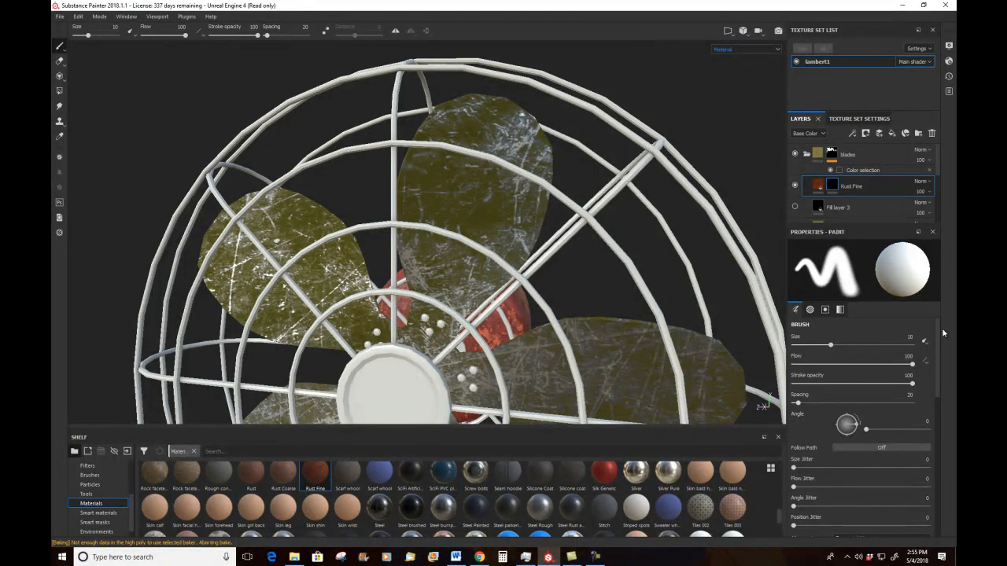
mouse_move(937, 346)
left_mouse_down()
mouse_move(937, 365)
mouse_move(940, 341)
left_mouse_up()
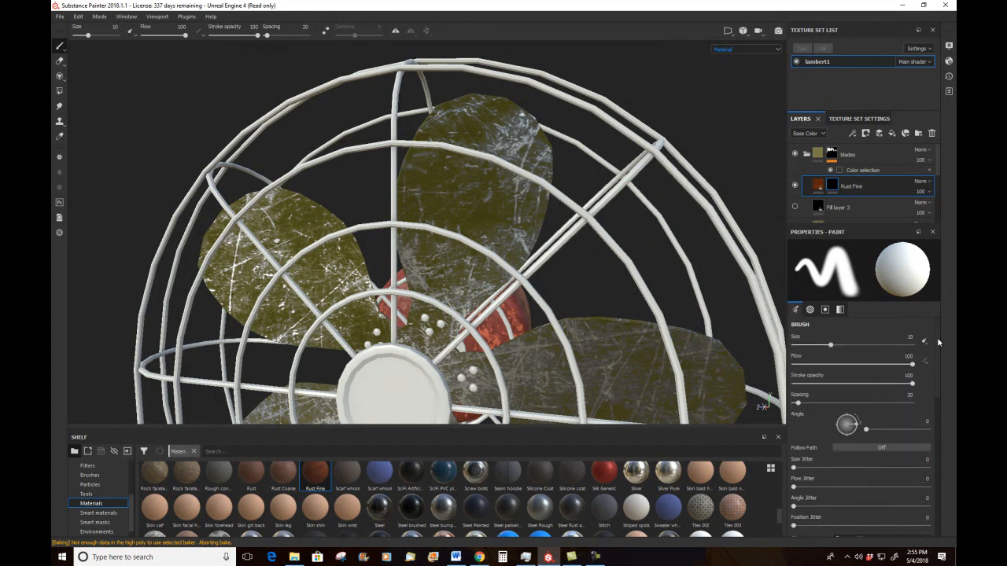
Step: Add a generator to the Rust Fine layer's mask and choose Dirt as the generator
right_click(864, 184)
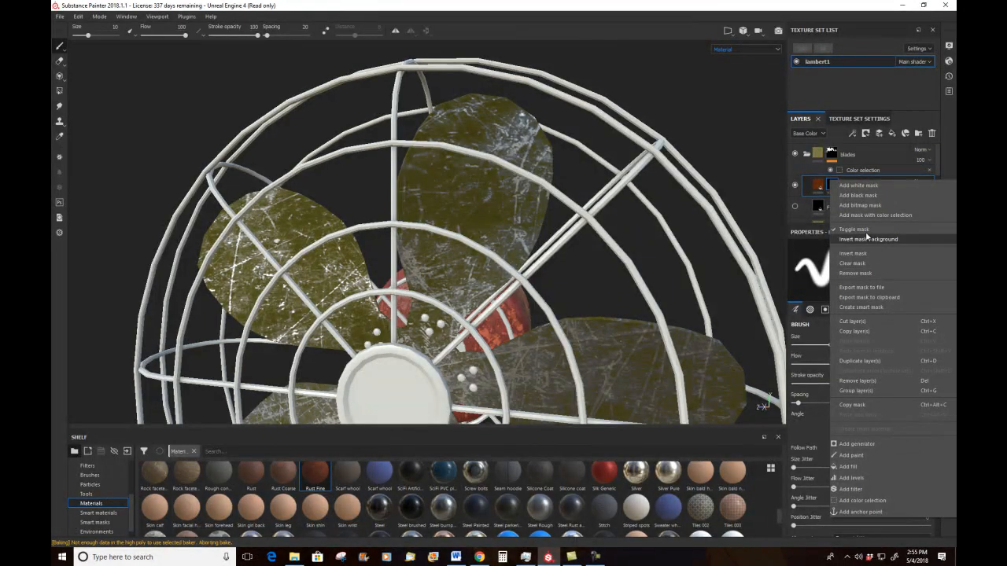
left_click(855, 444)
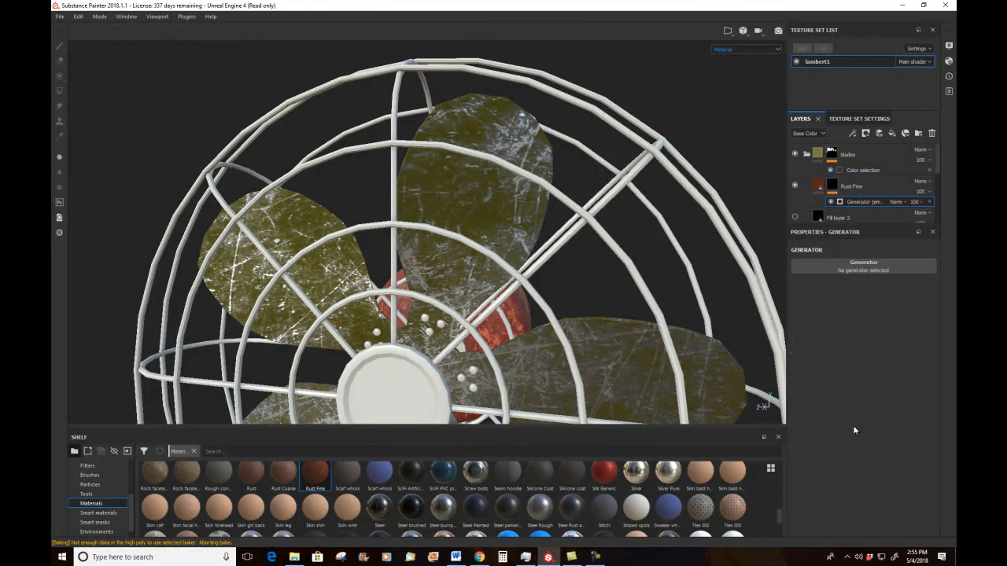
left_click(893, 268)
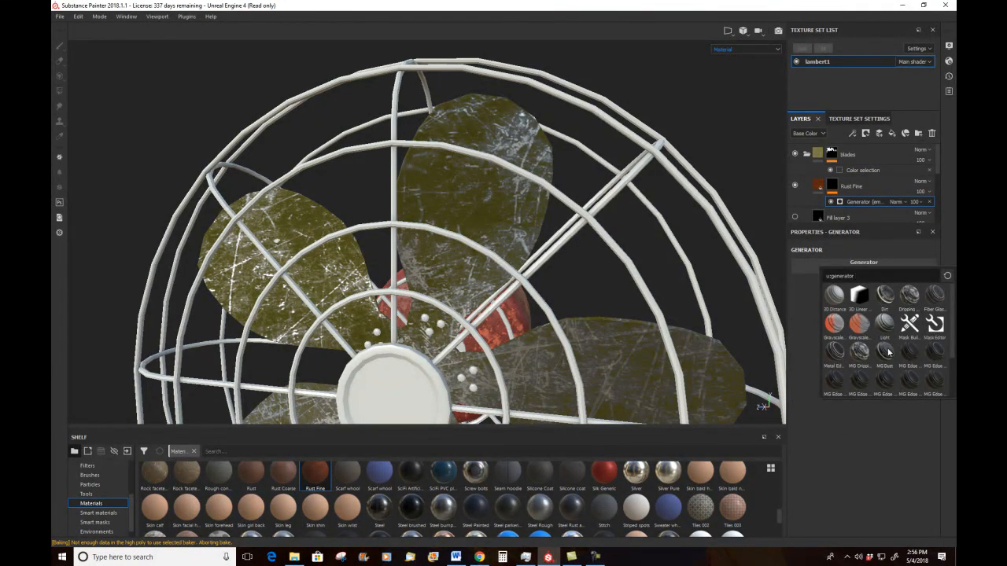
mouse_move(890, 352)
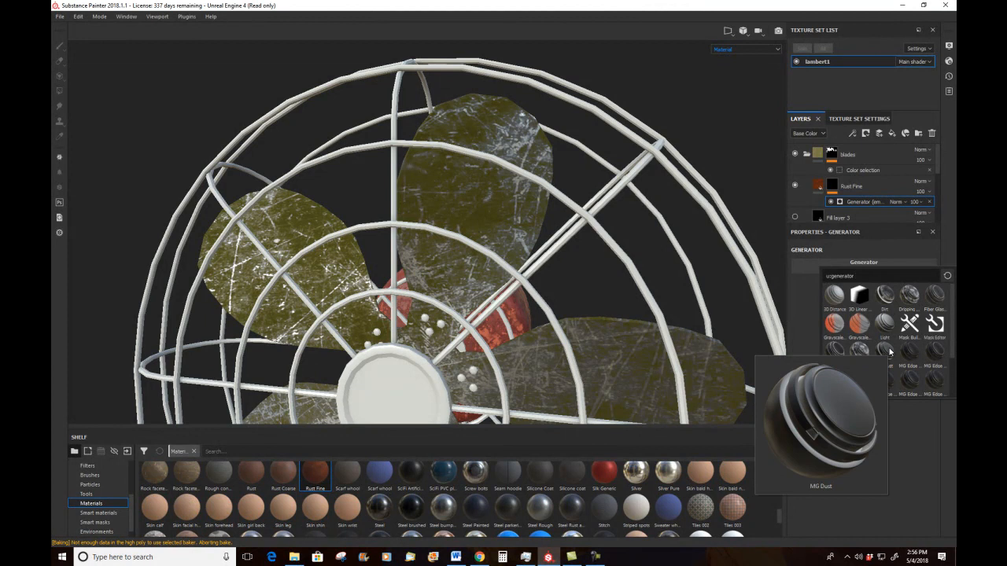
left_click(886, 295)
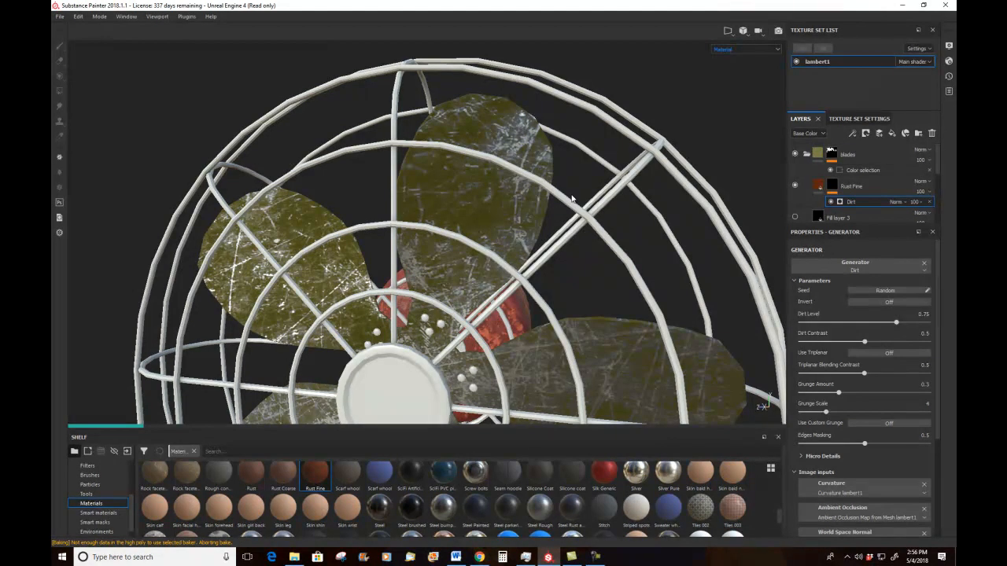
Step: Inspect the rust on the blades up close and set the Dirt generator's Dirt Level to 0.79
left_click_drag(578, 203, 283, 120, "alt")
right_click_drag(284, 122, 118, 146, "alt")
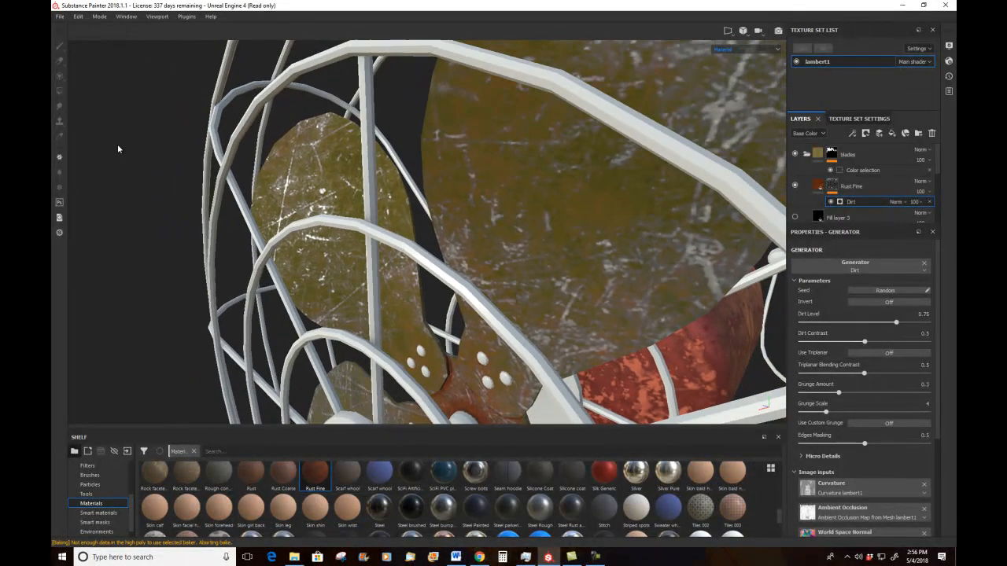
scroll(472, 303, "up", 5)
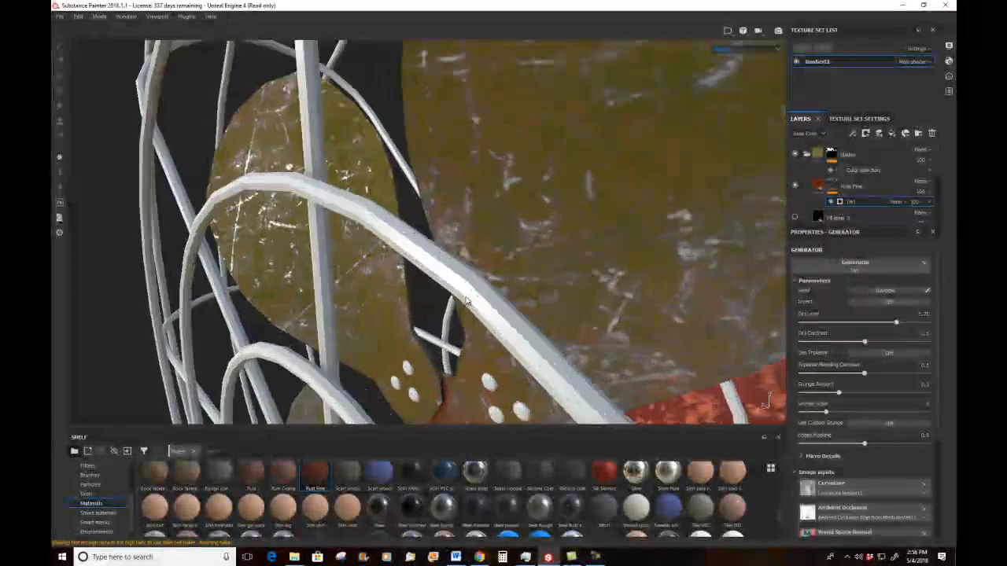
scroll(466, 300, "down", 2)
scroll(466, 299, "down", 6)
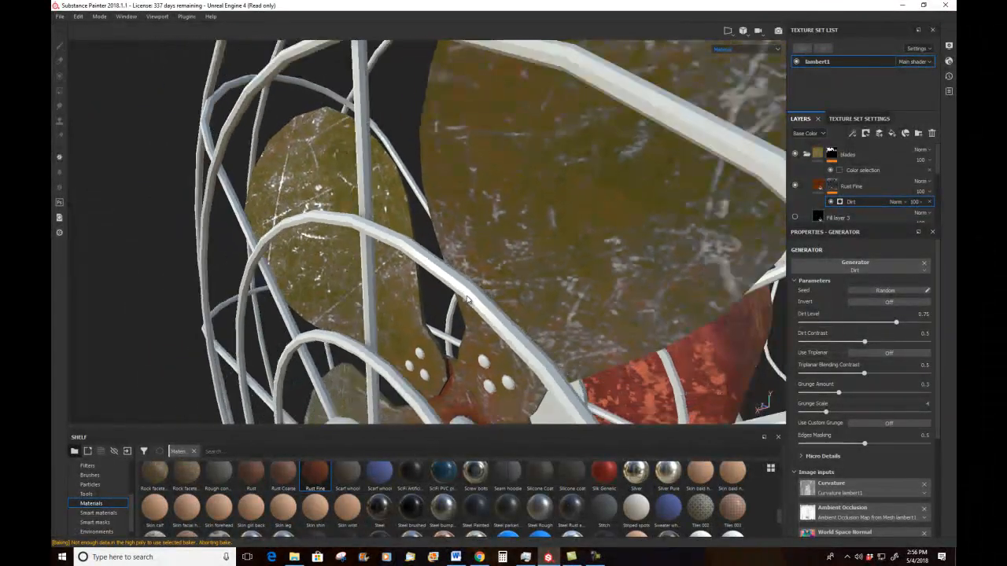
left_click_drag(478, 284, 439, 170, "alt")
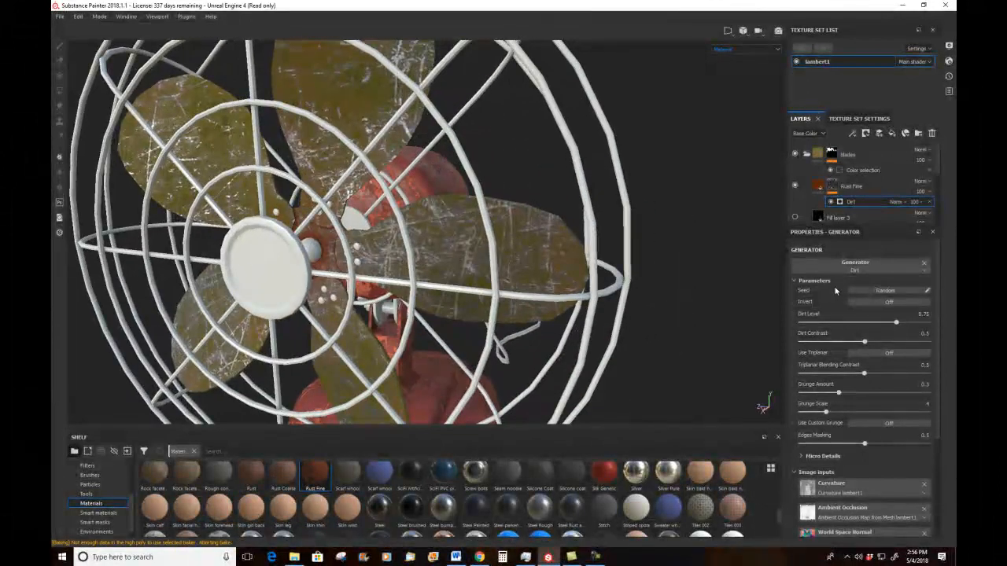
left_click_drag(892, 327, 900, 323)
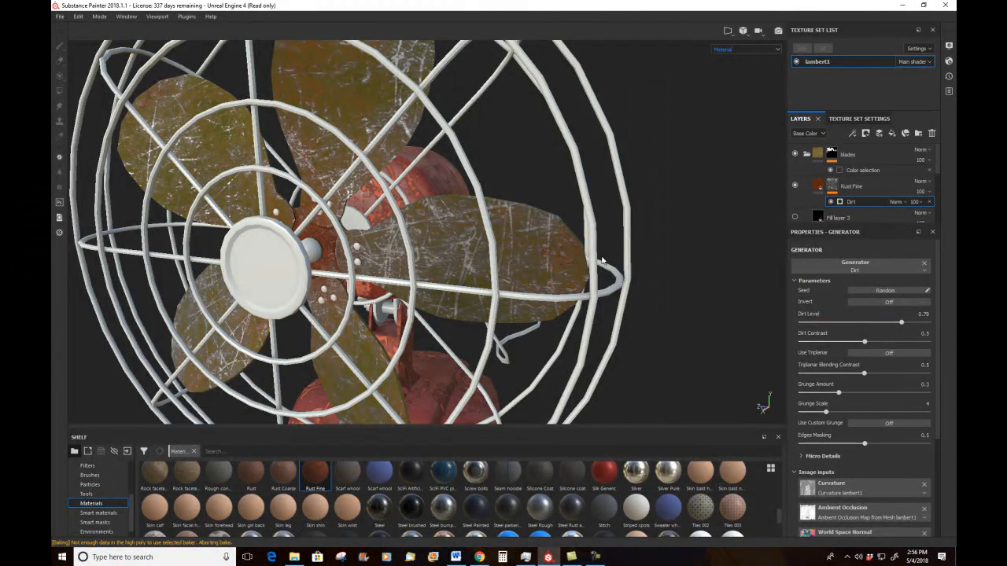
left_click_drag(605, 257, 465, 263, "alt")
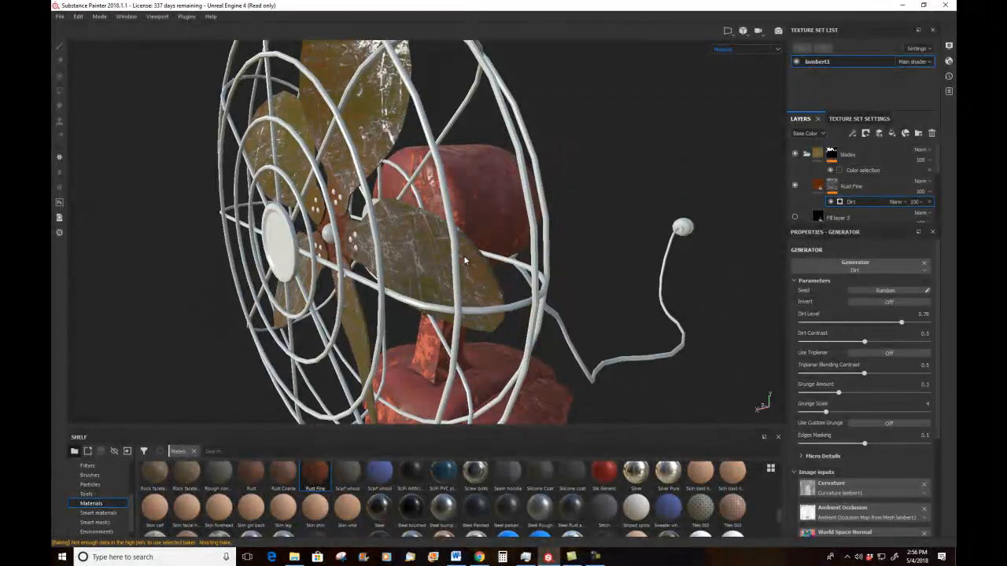